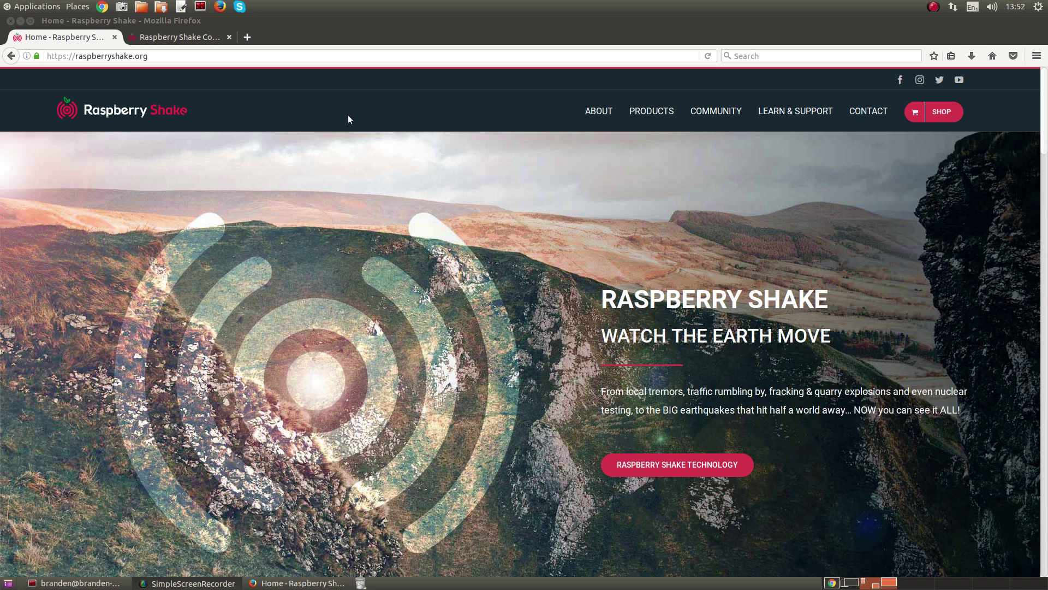
left_click(178, 38)
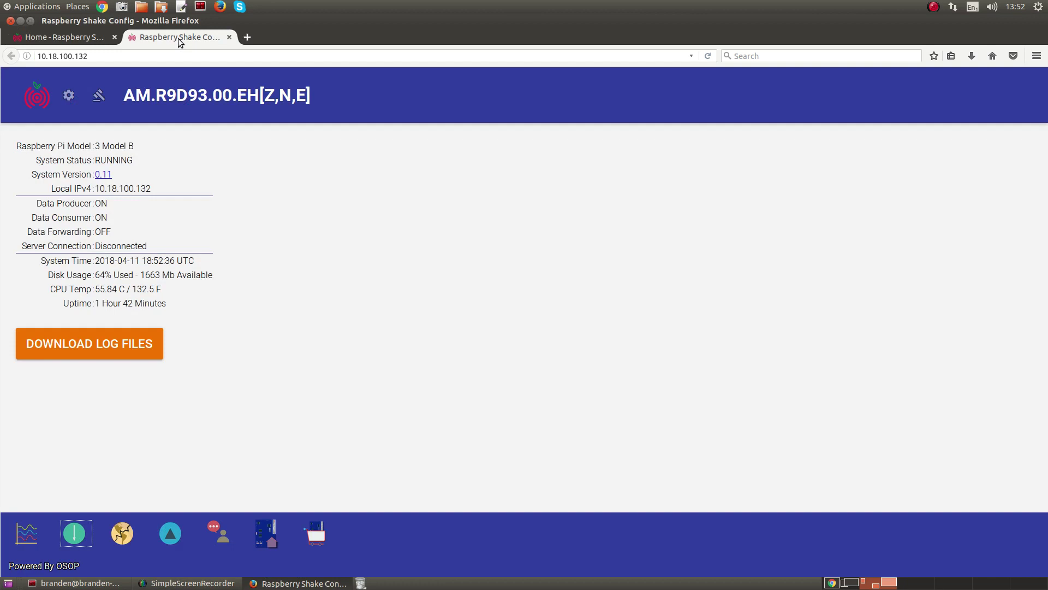
left_click(251, 39)
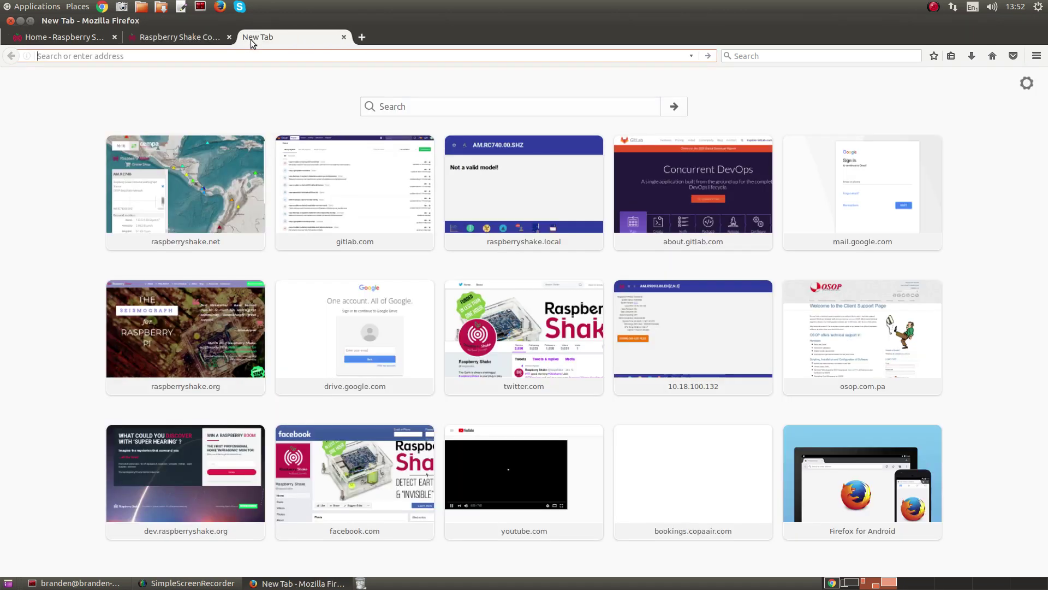
type("raspberryshake.loc")
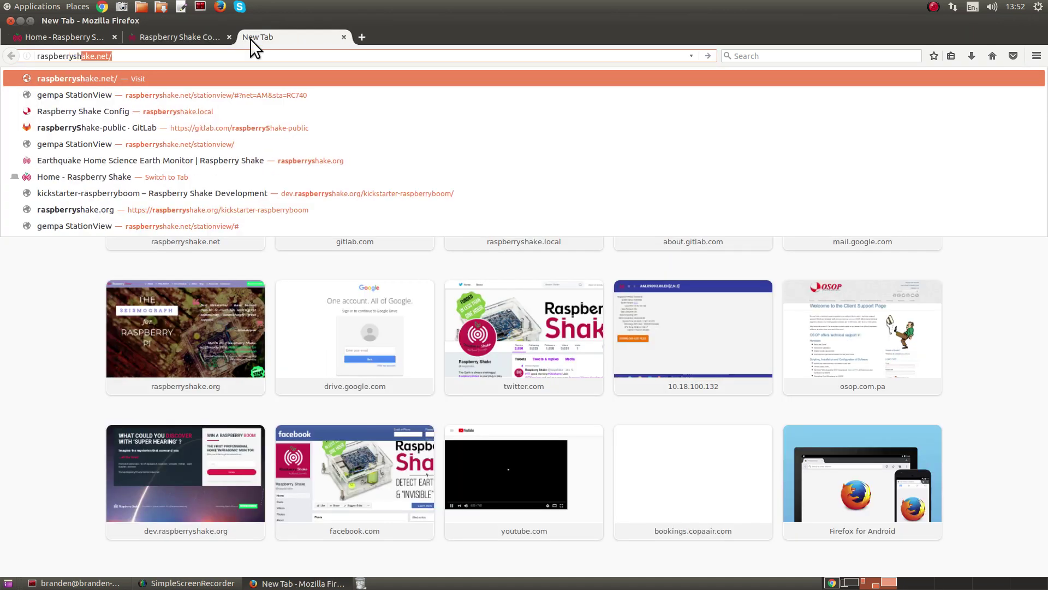
type("al/")
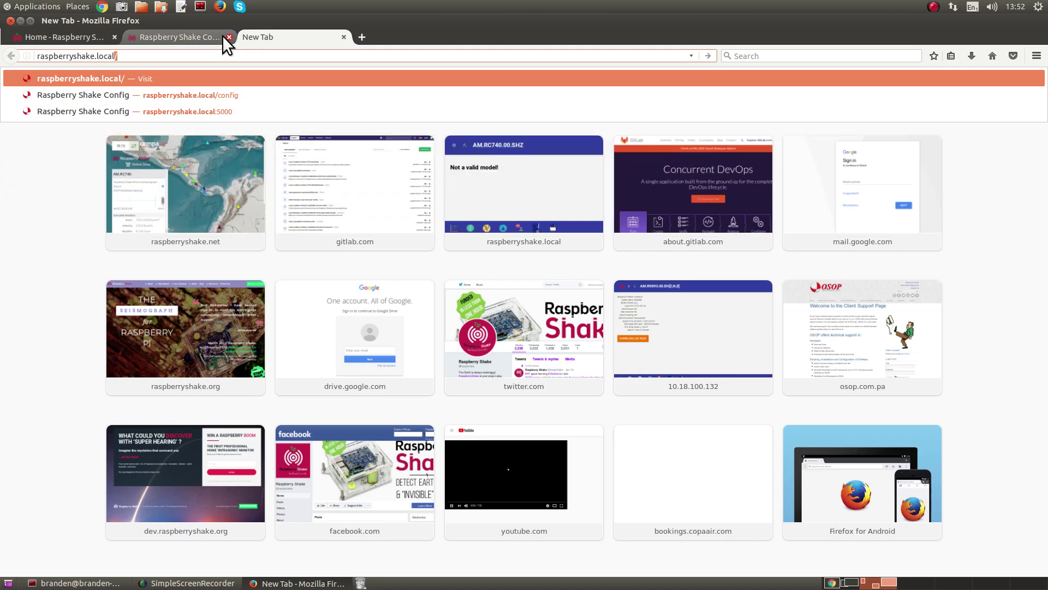
- Download the Swarm archive from the Shake's configuration page at 10.18.100.132, saving SWARM.zip to disk
left_click(218, 36)
left_click(126, 59)
left_click_drag(118, 56, 33, 56)
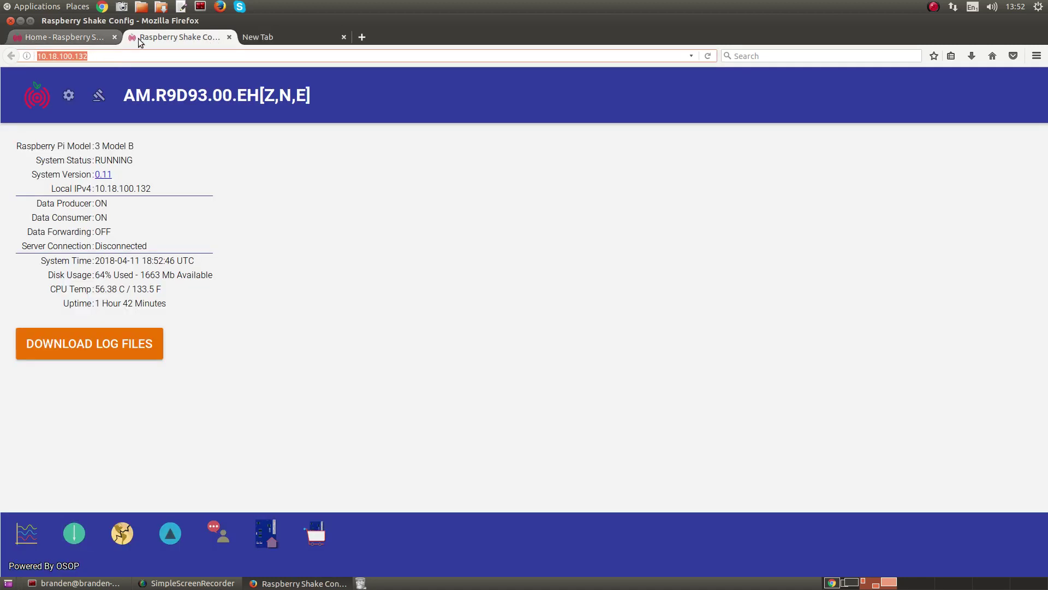
left_click(75, 535)
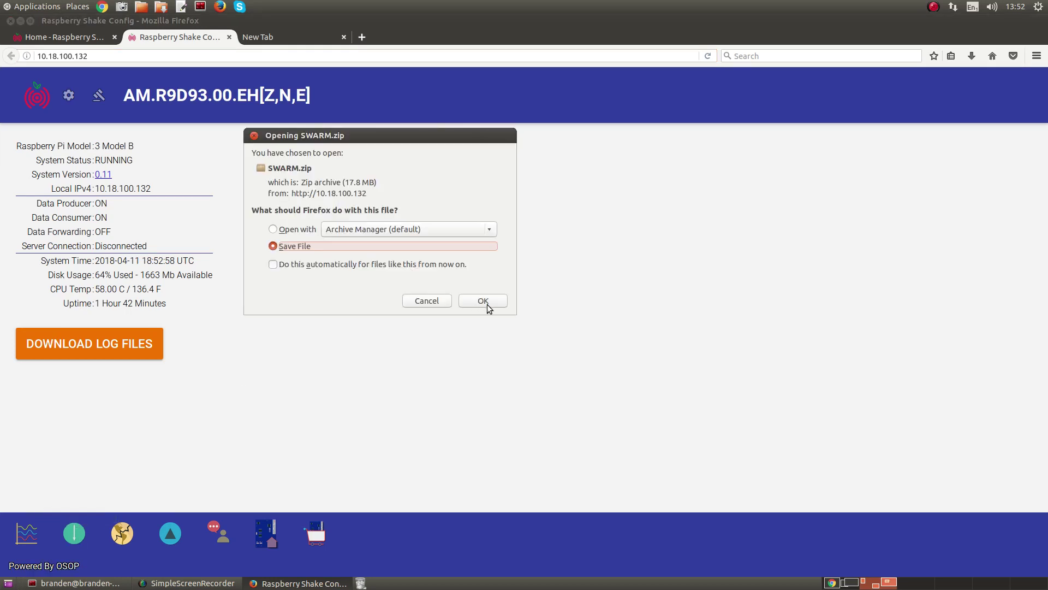
left_click(488, 307)
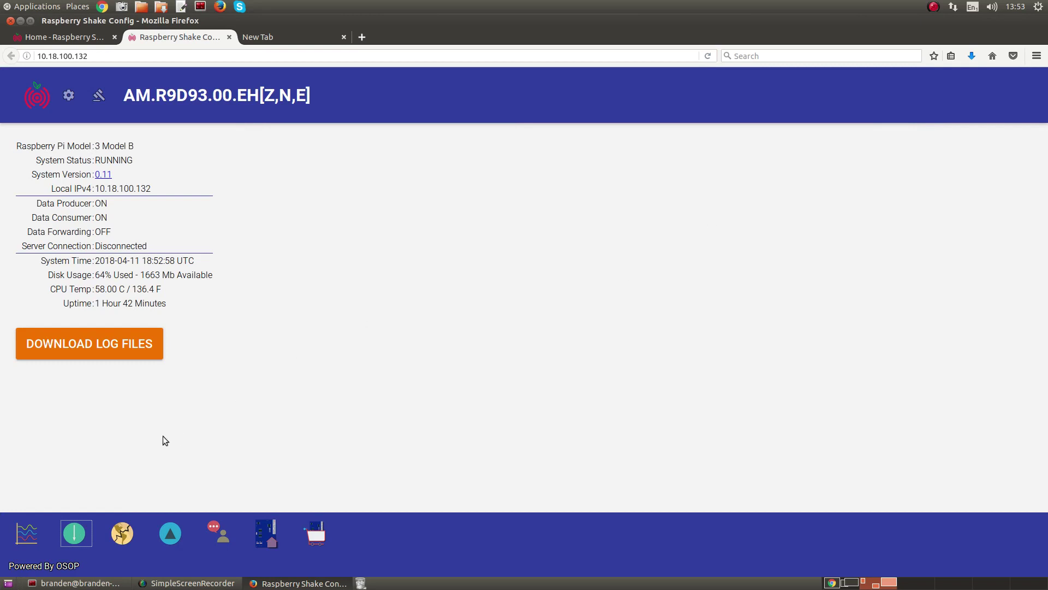
- Extract SWARM.zip in place inside the Downloads folder using the file manager
left_click(142, 6)
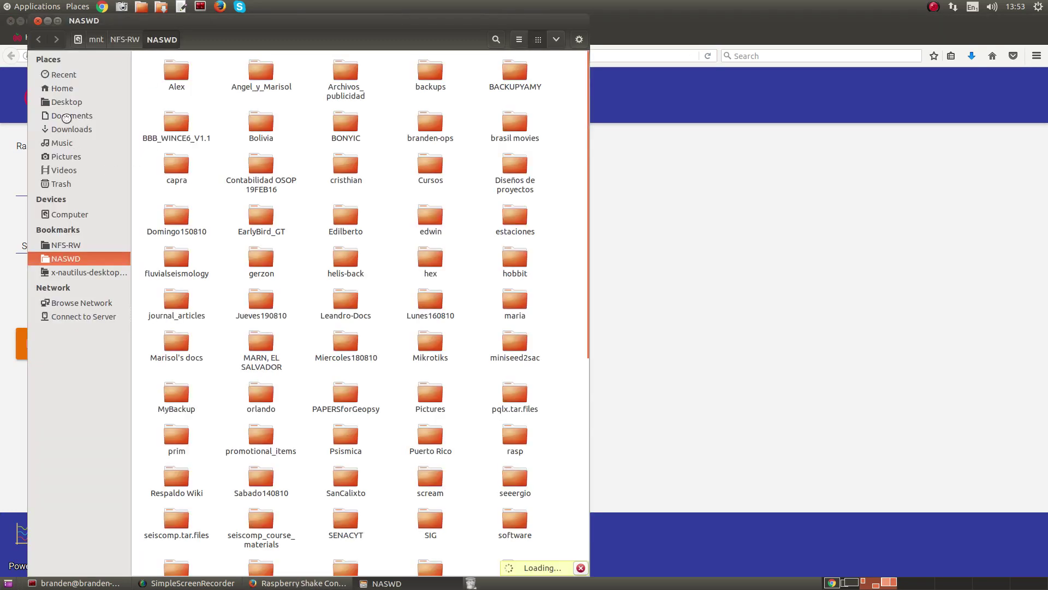
left_click(79, 129)
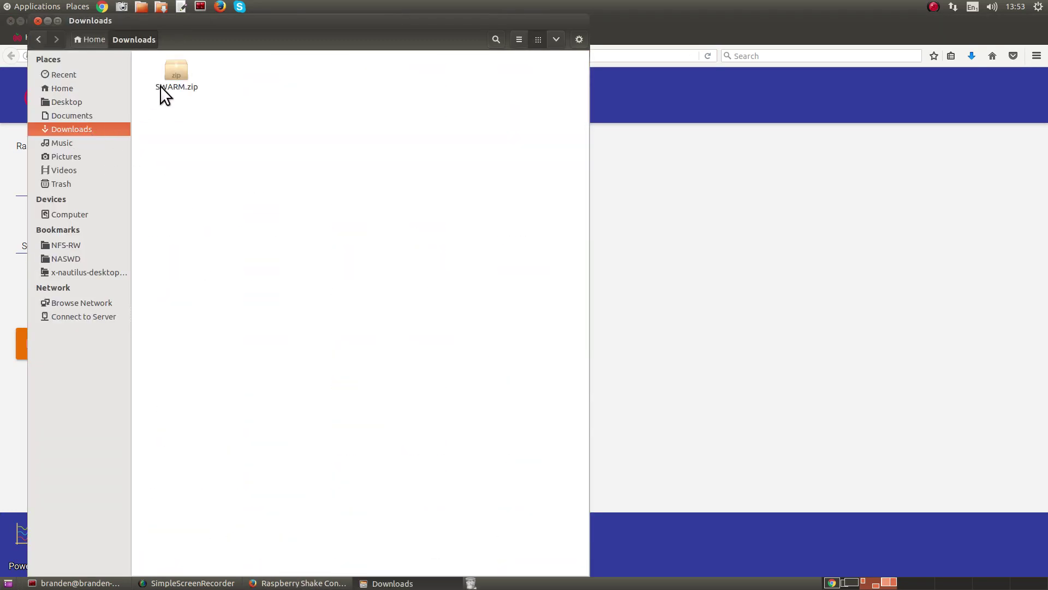
left_click(168, 81)
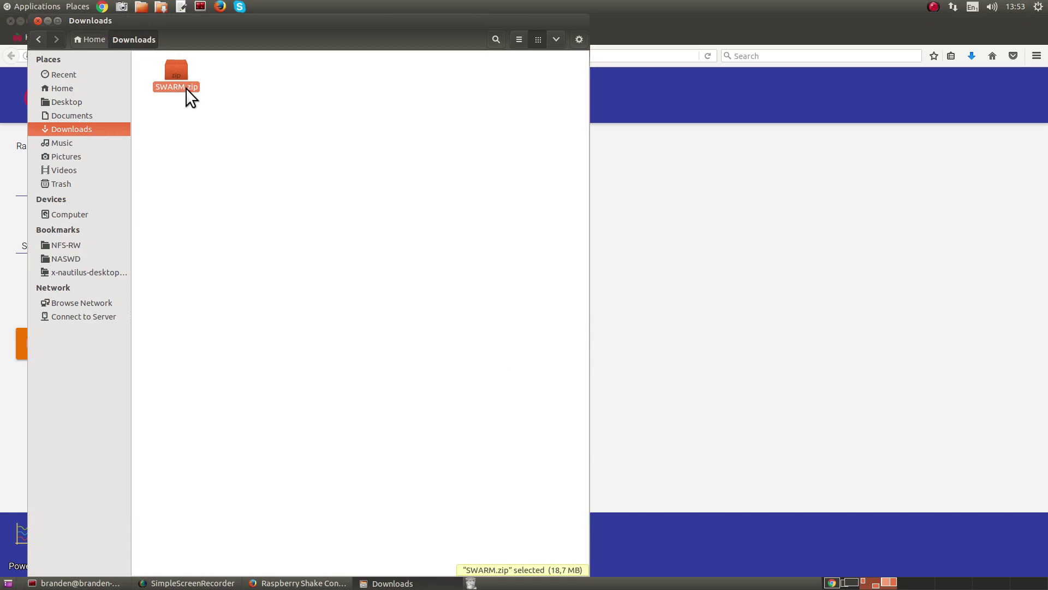
right_click(184, 86)
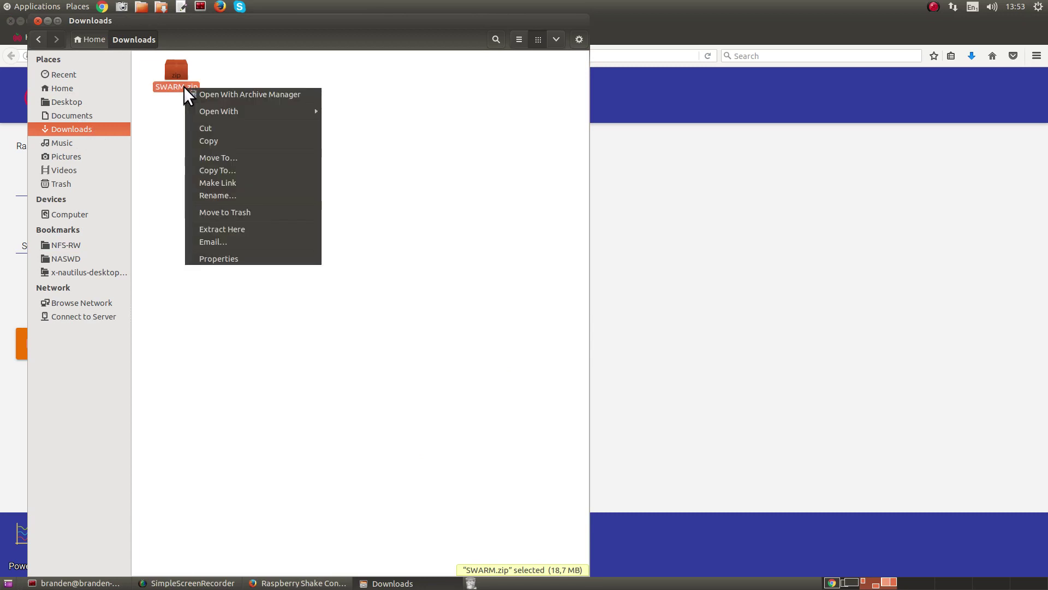
left_click(240, 228)
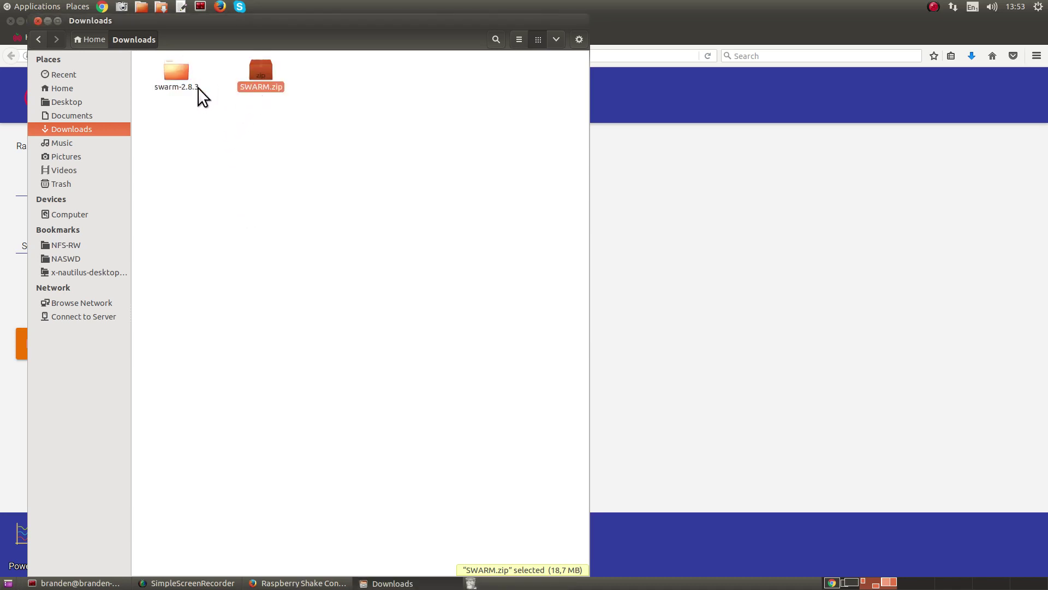
- Open the extracted swarm-2.8.3 folder and select swarm_console.bat
left_click(175, 97)
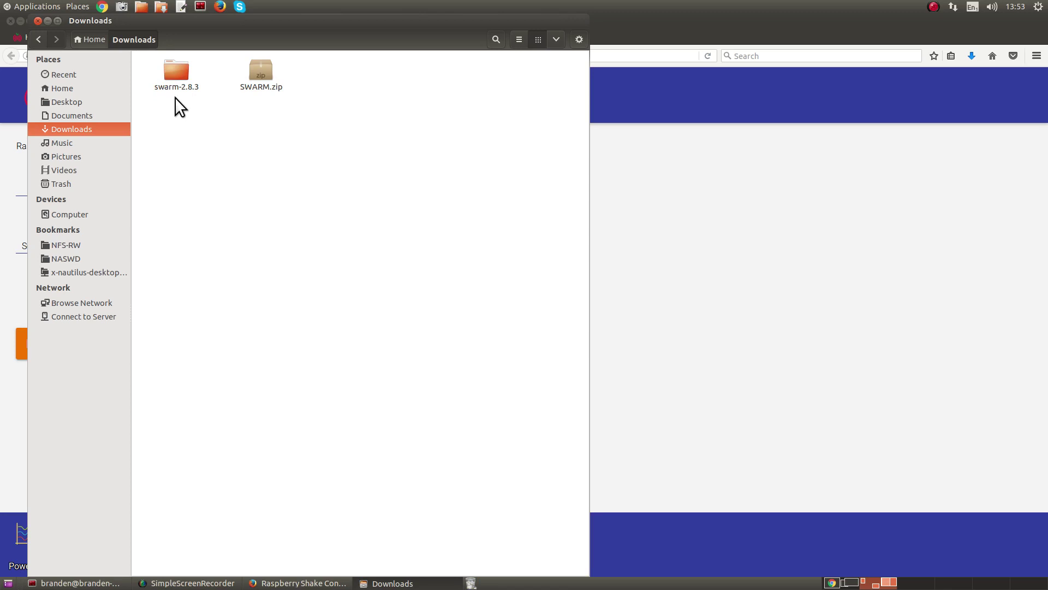
double_click(174, 79)
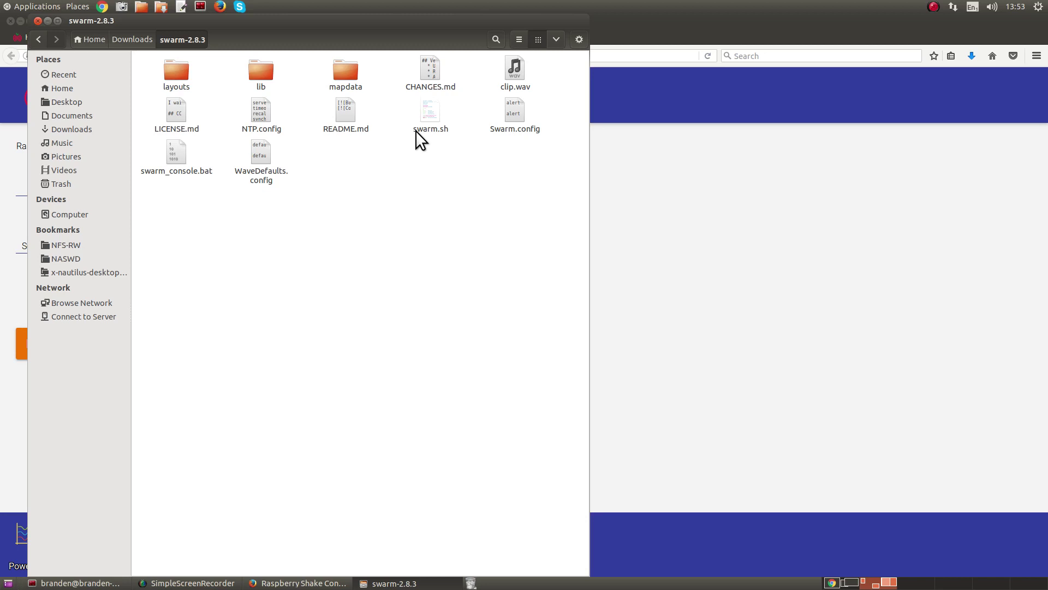
left_click(179, 158)
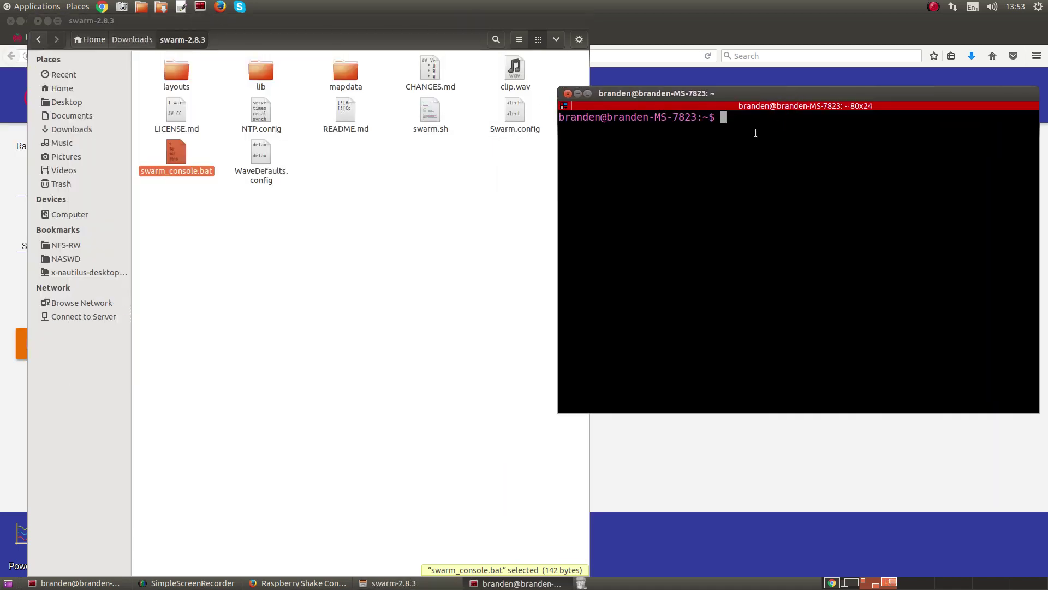
- In a terminal, change to the swarm-2.8.3 directory in Downloads and launch Swarm with "sh swarm.sh"
type("cd /home/brand")
key("Tab")
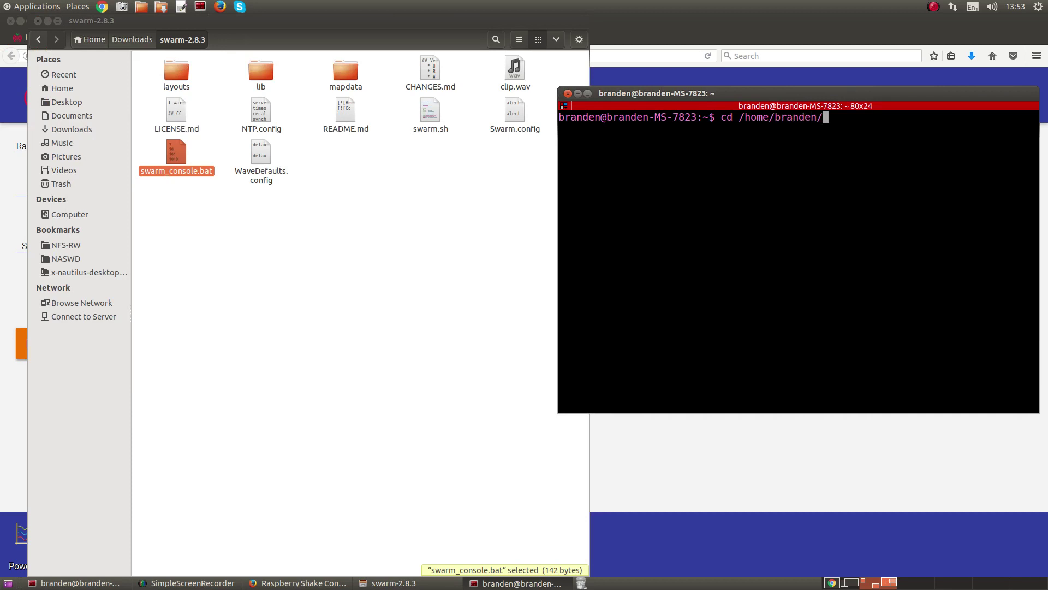
type("Dow")
key("Tab")
type("s")
key("Tab")
key("Return")
type("sh swarm.sh")
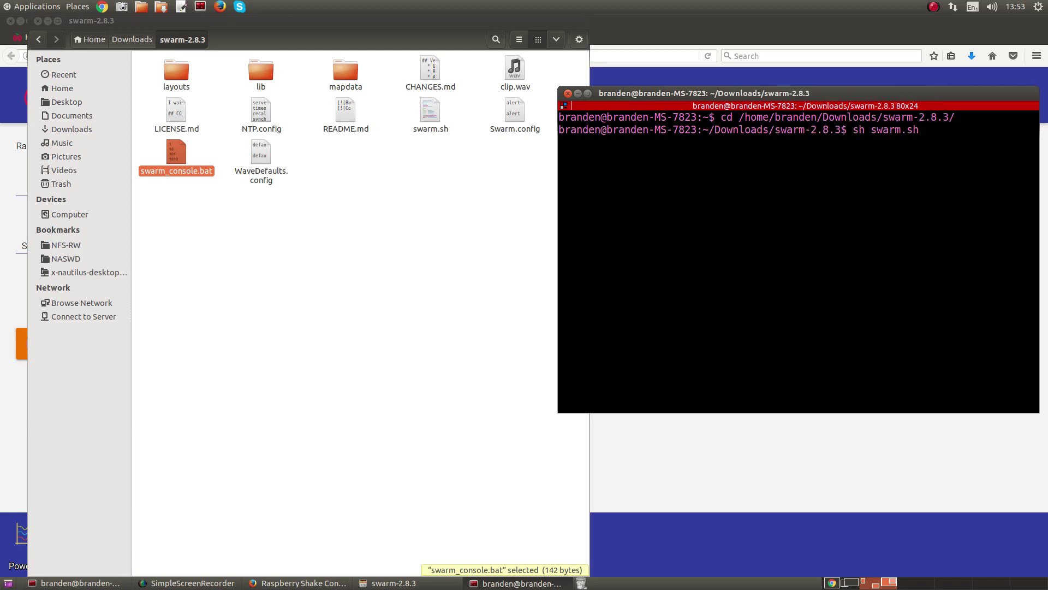
key("Return")
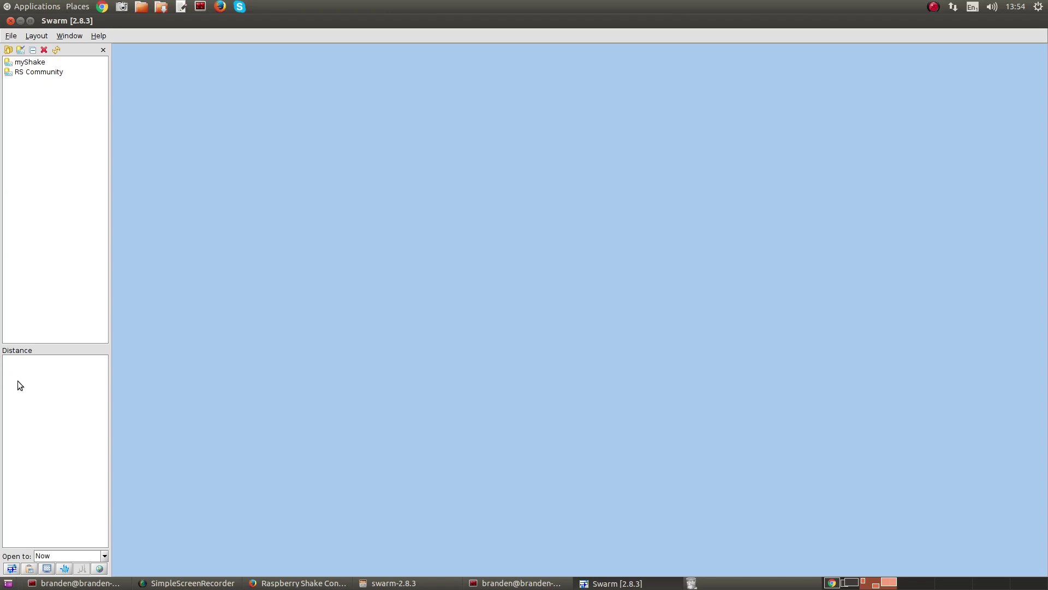
- Expand the myShake data source down to the AM network's channels and widen the source list to fit the channel names
left_click(35, 66)
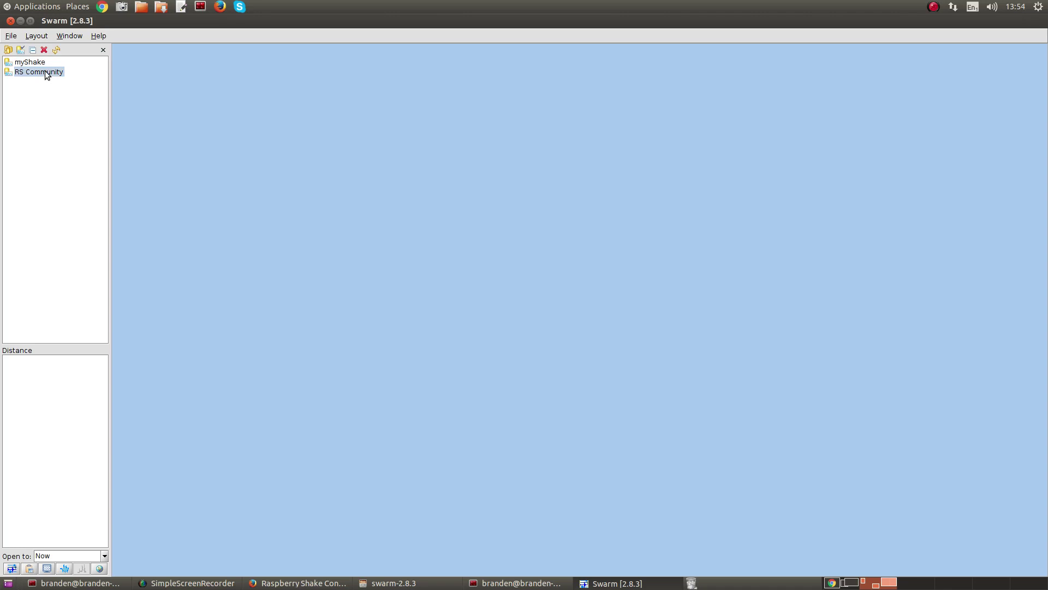
left_click(38, 65)
double_click(37, 63)
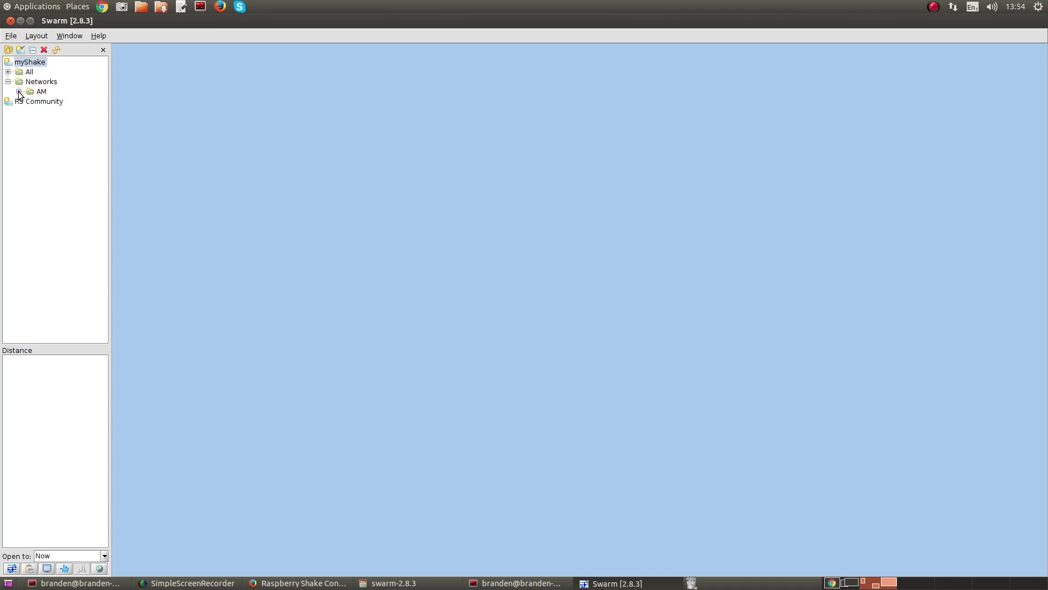
left_click(19, 91)
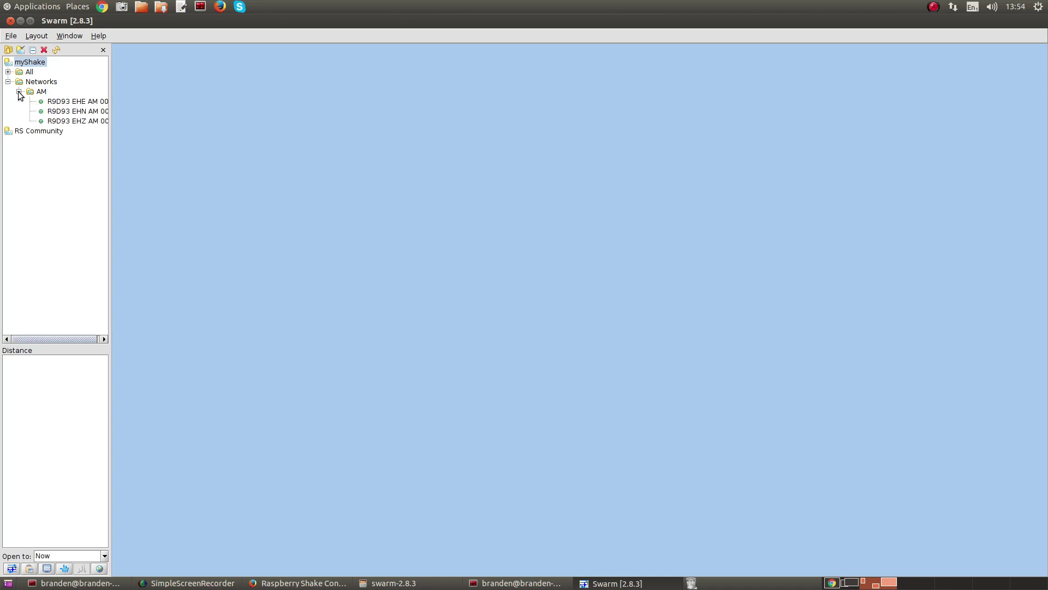
left_click_drag(106, 73, 137, 83)
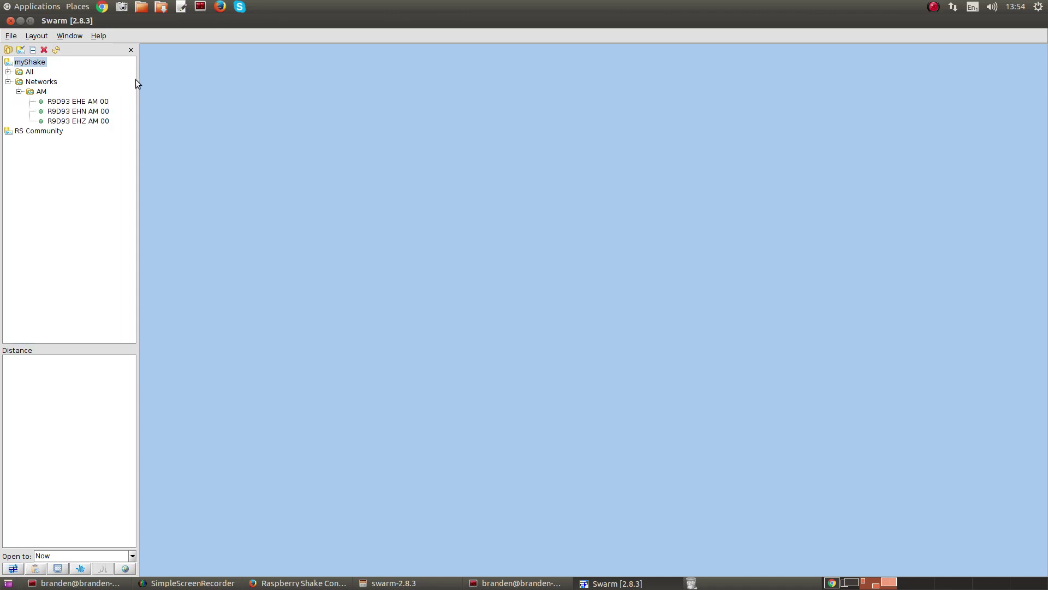
- Open the helicorder for the vertical channel R9D93 EHZ AM 00 under myShake
left_click(80, 122)
left_click(80, 111)
left_click(78, 102)
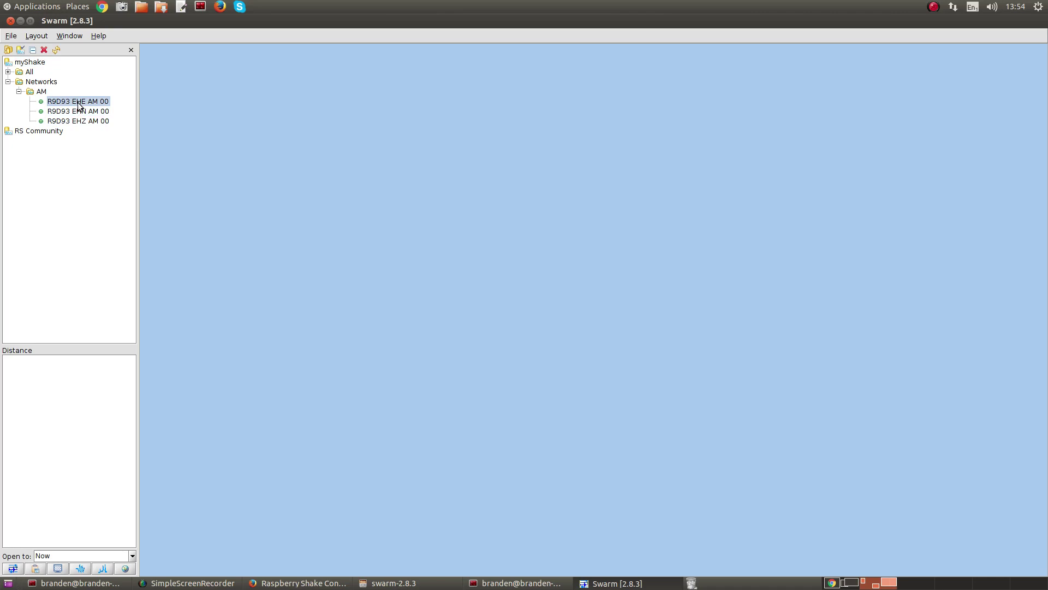
double_click(81, 121)
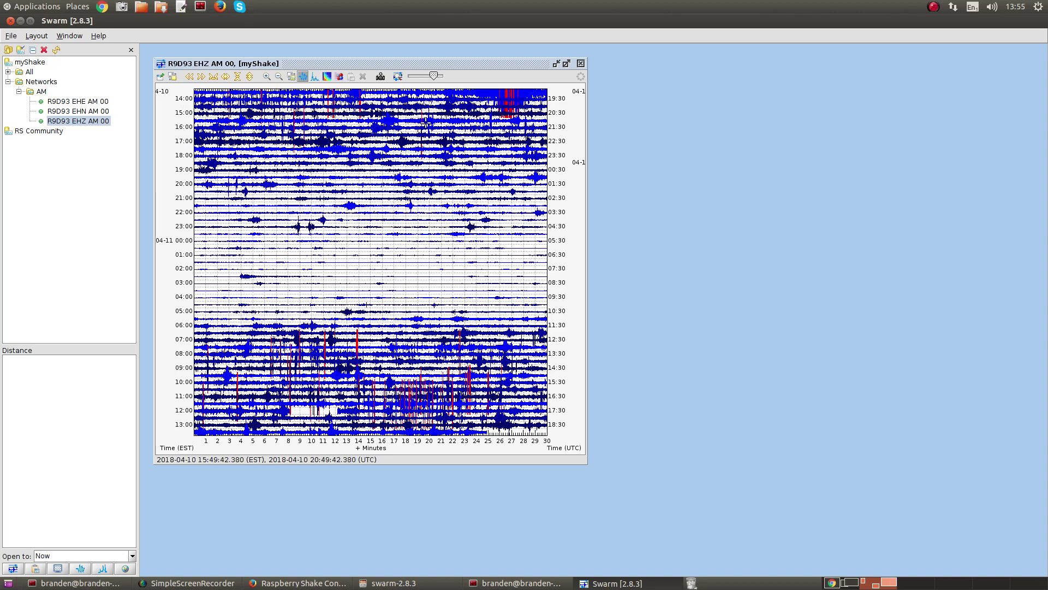
- View the segment near 09:44 UTC as waveform, spectrum and spectrogram, and the spectrogram of the one near 21:43 UTC
left_click(364, 304)
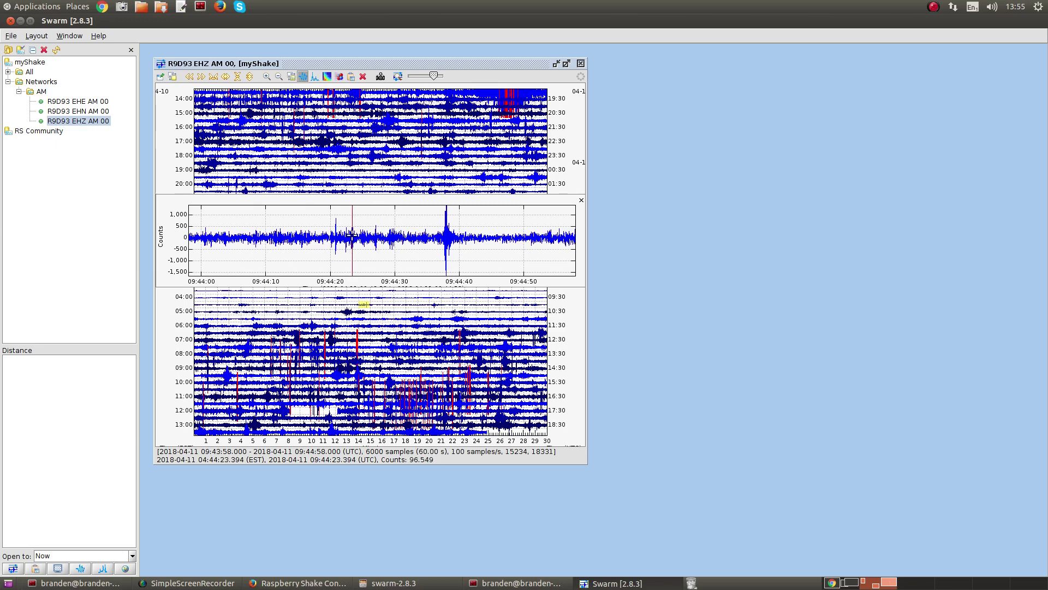
key("s")
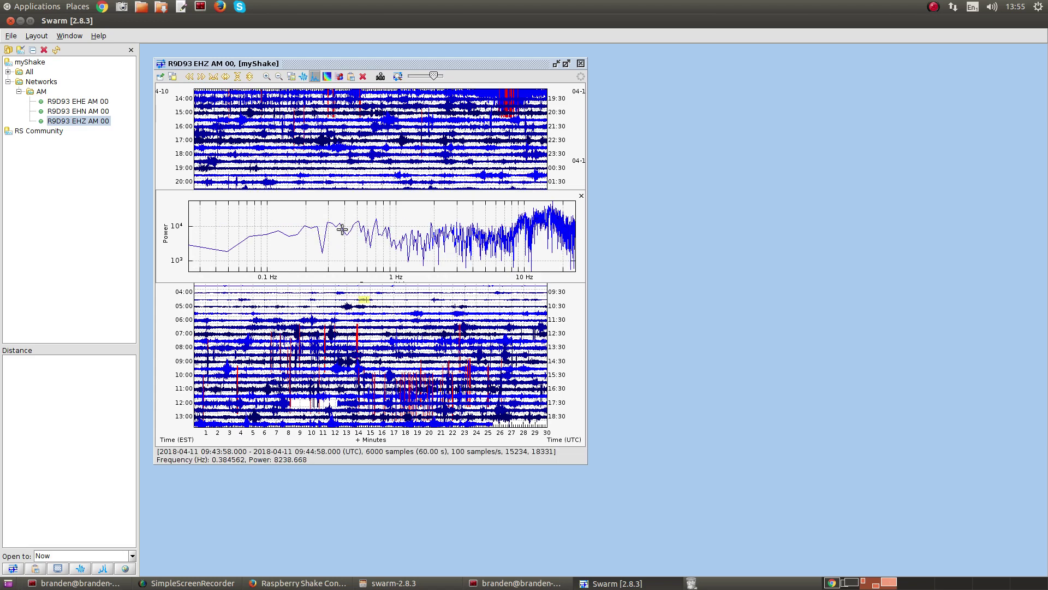
key("g")
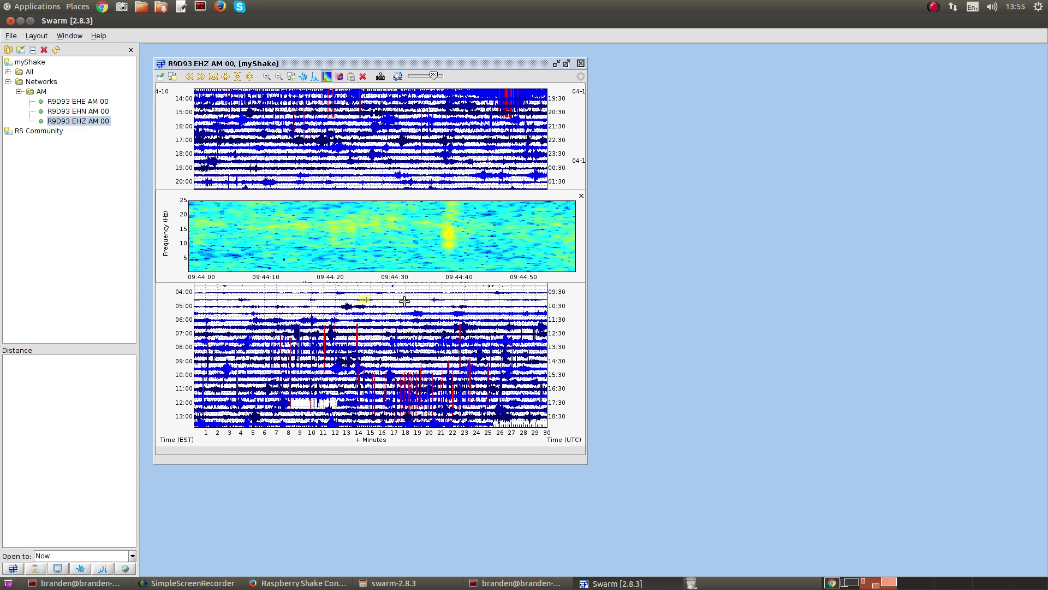
left_click(349, 132)
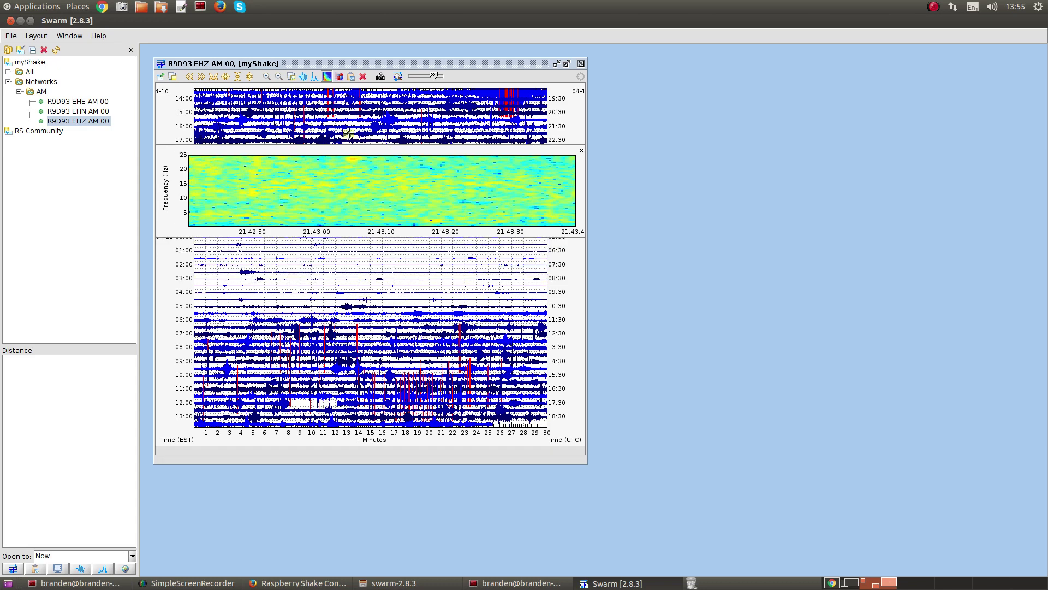
- Inspect the event near 07:34 UTC, zooming its time window out to 240 seconds and displaying it as a waveform
left_click(245, 271)
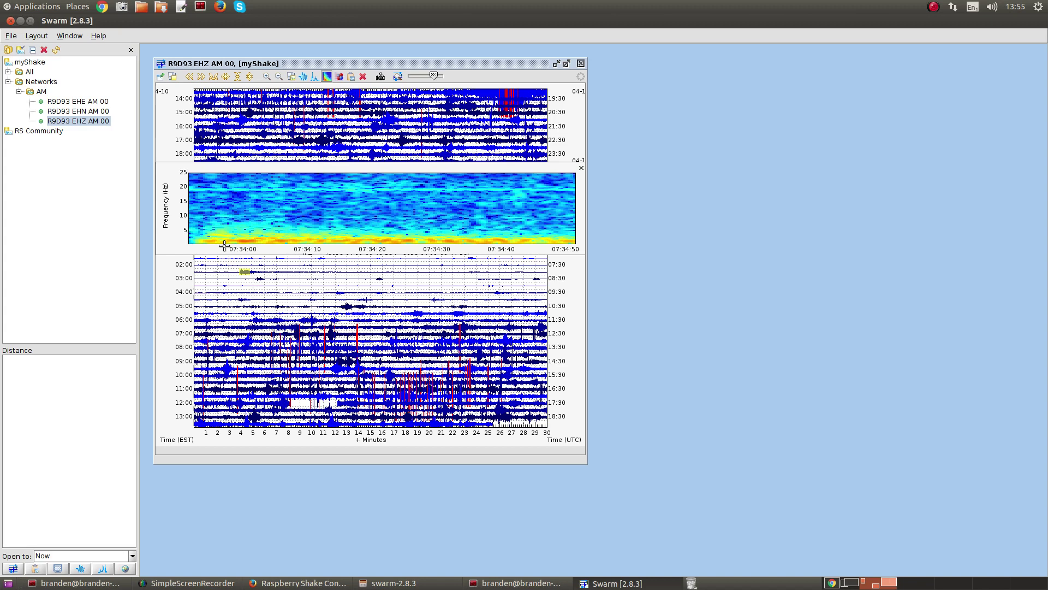
left_click(278, 77)
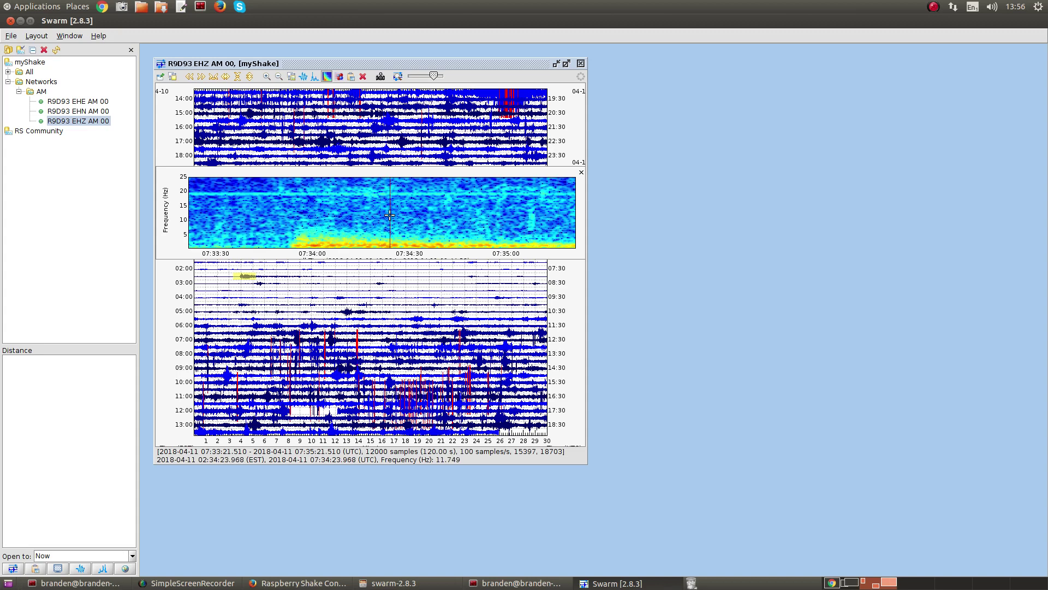
key("p")
key("w")
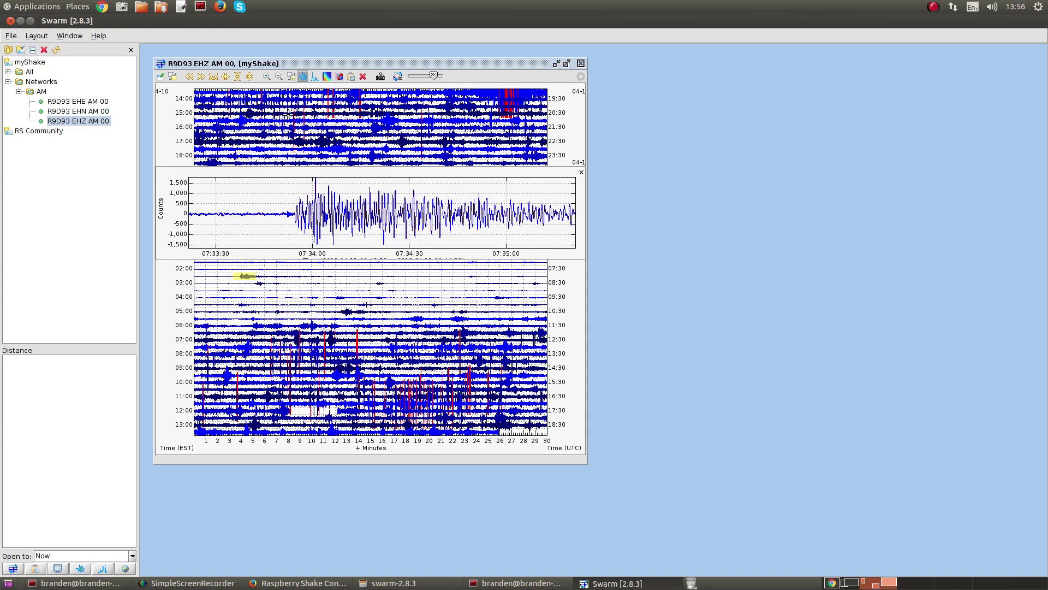
left_click(278, 76)
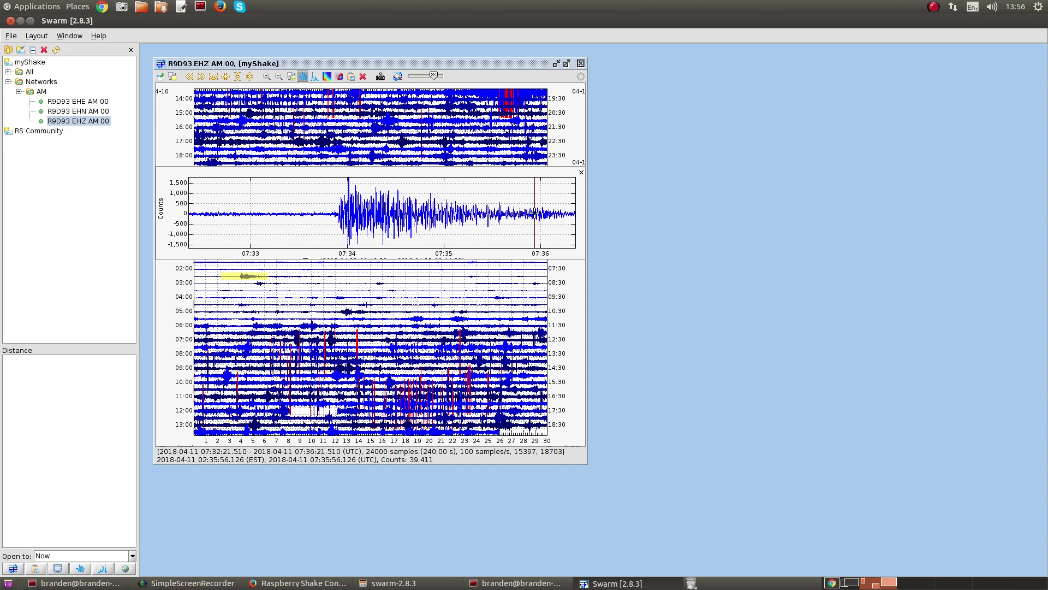
- View the 07:34 UTC event as a recentred spectrogram, and close the inset and the EHZ helicorder window
key("s")
key("g")
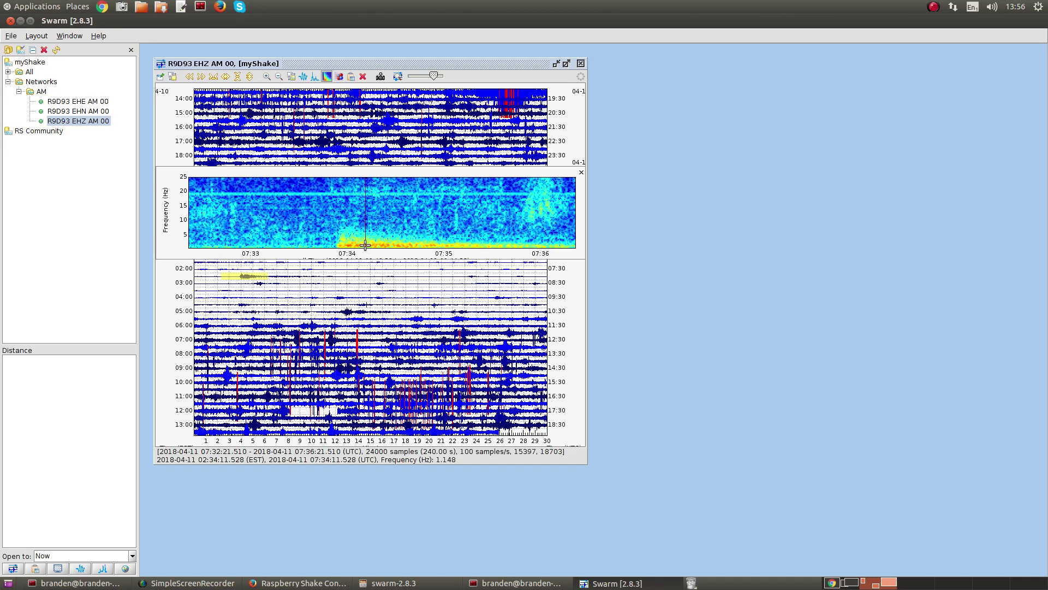
left_click(247, 276)
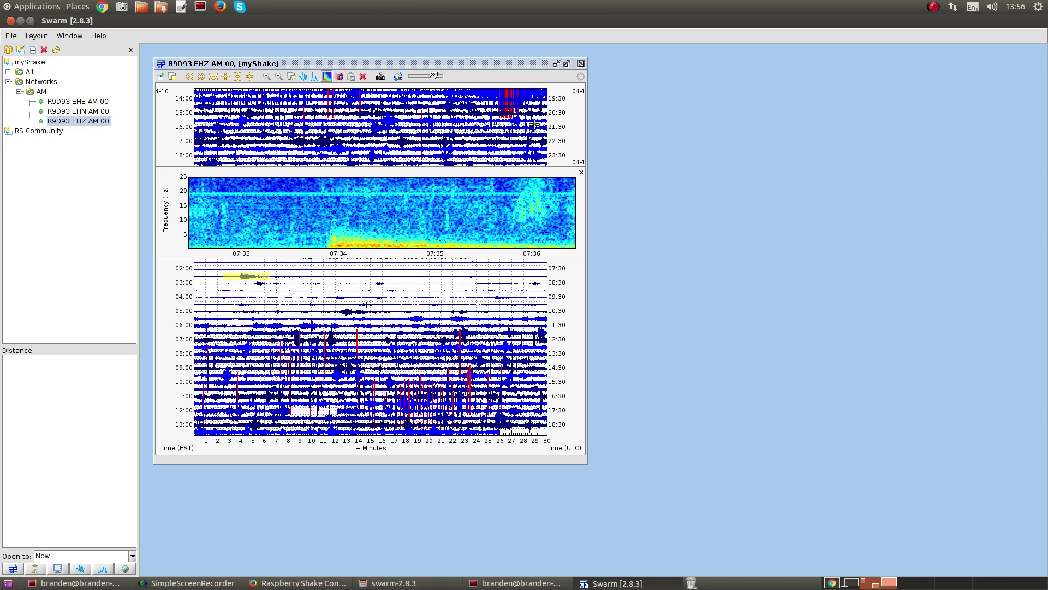
left_click(581, 171)
left_click(581, 63)
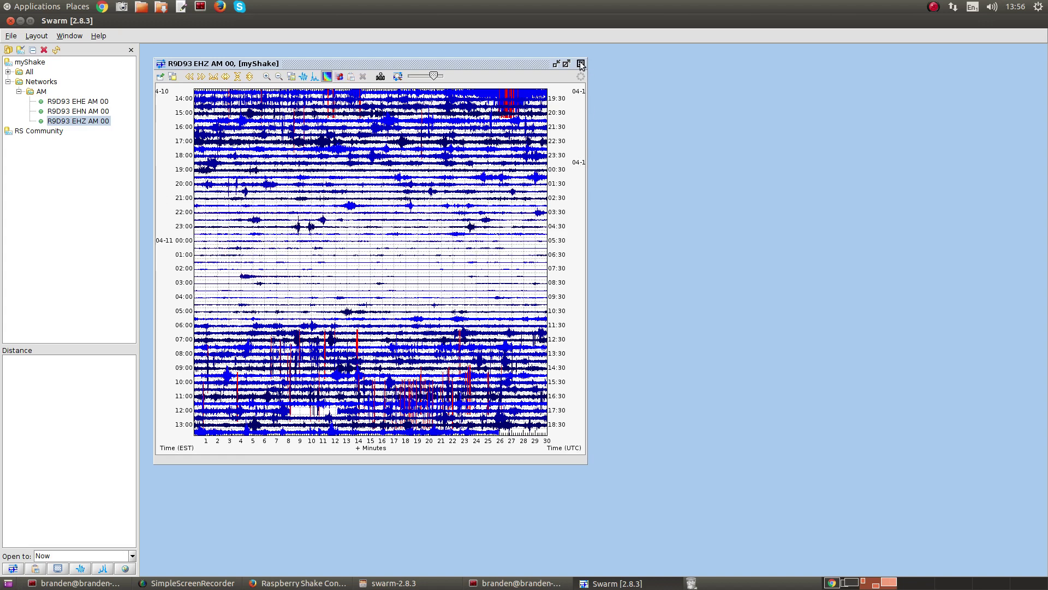
- Connect to the RS Community data source and expand its AM network to list the stations
double_click(21, 133)
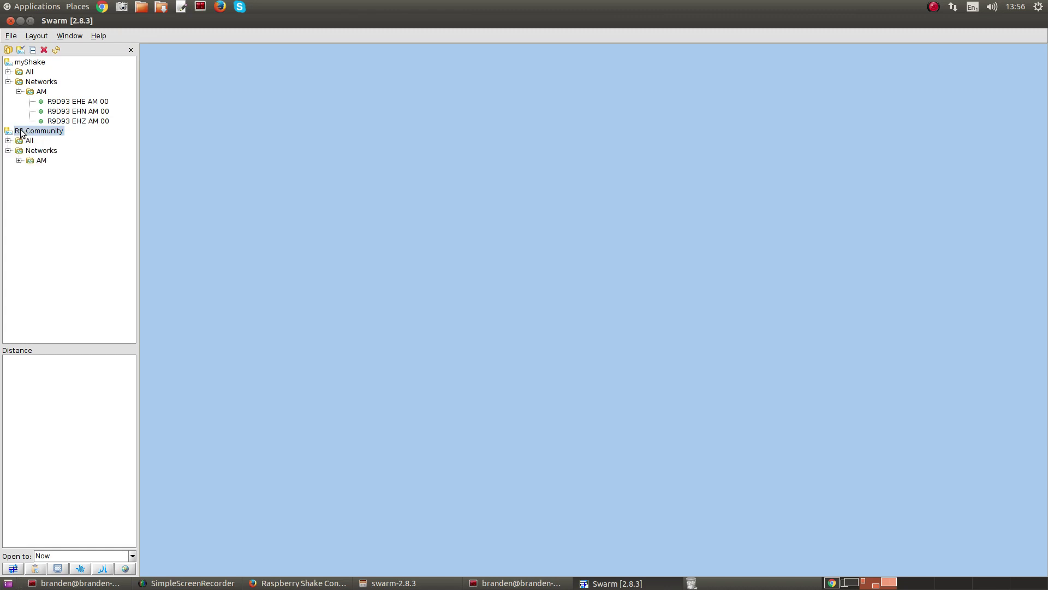
left_click(19, 160)
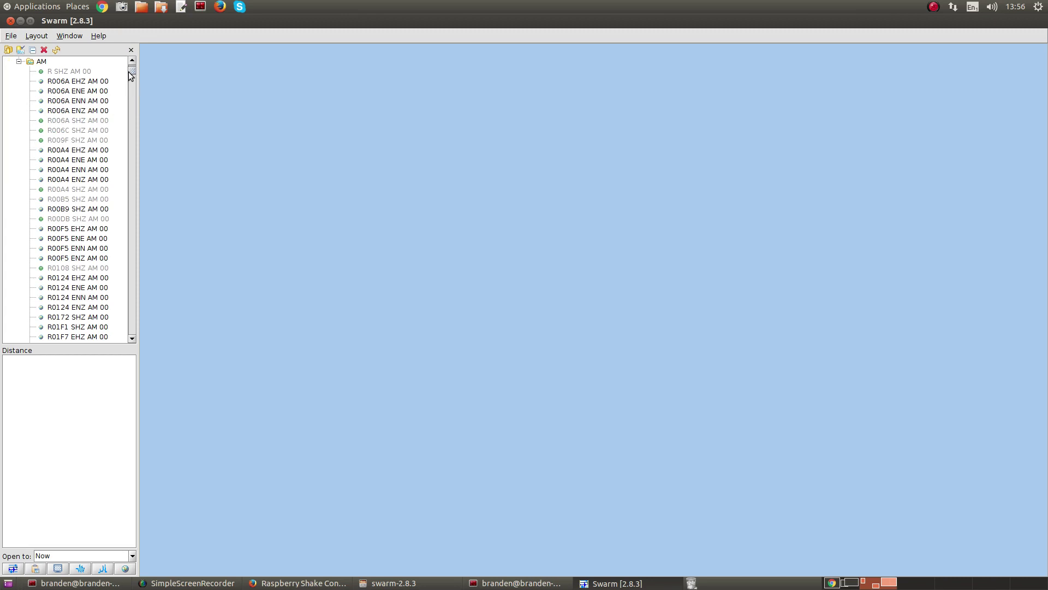
left_click_drag(132, 74, 132, 69)
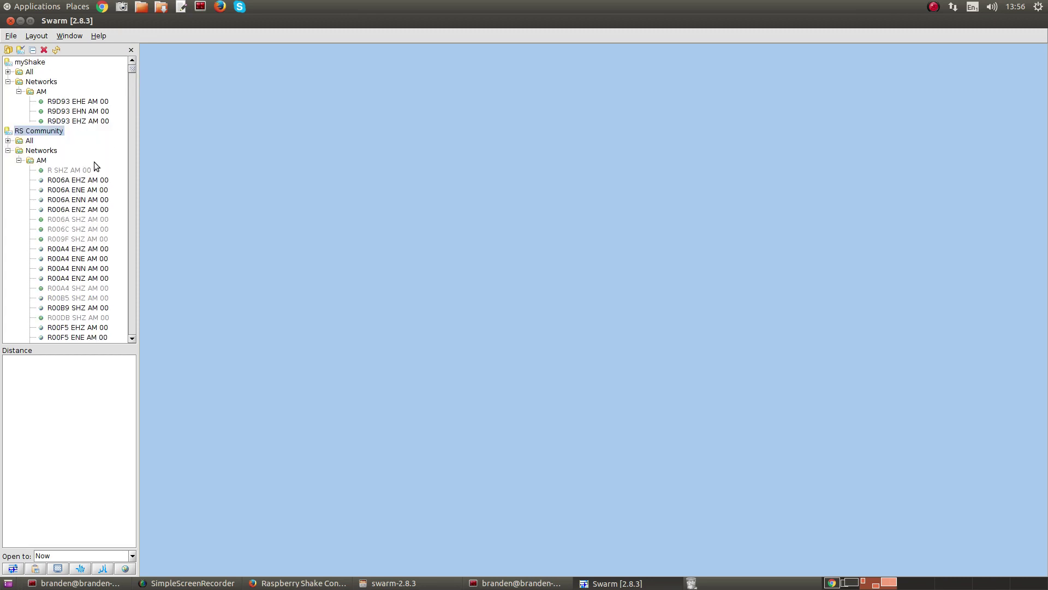
- View the helicorder for REB39 EHZ AM 00 under RS Community, and close its window
left_click_drag(132, 74, 134, 307)
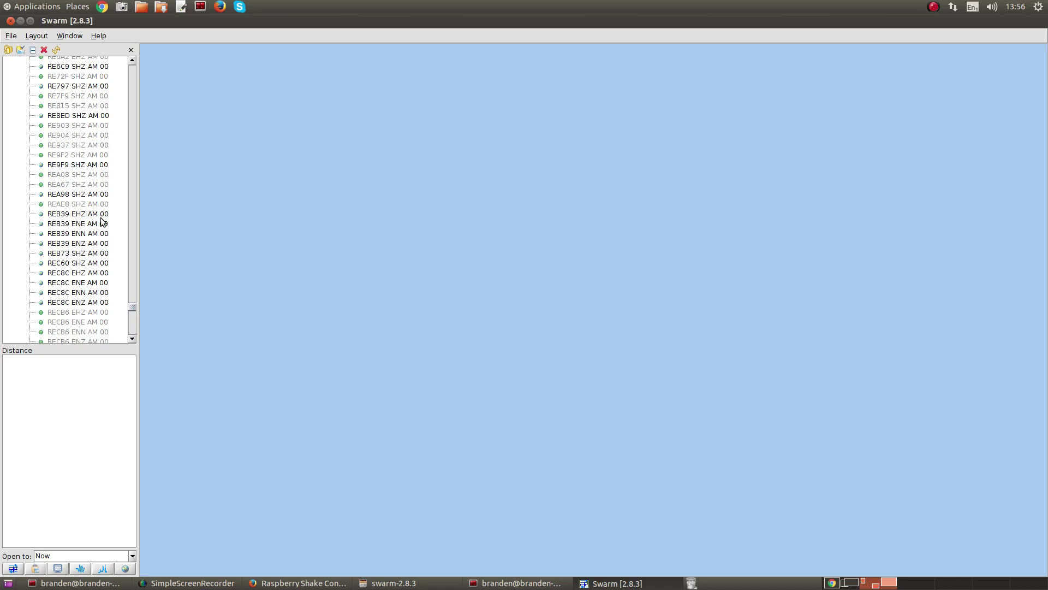
mouse_move(104, 221)
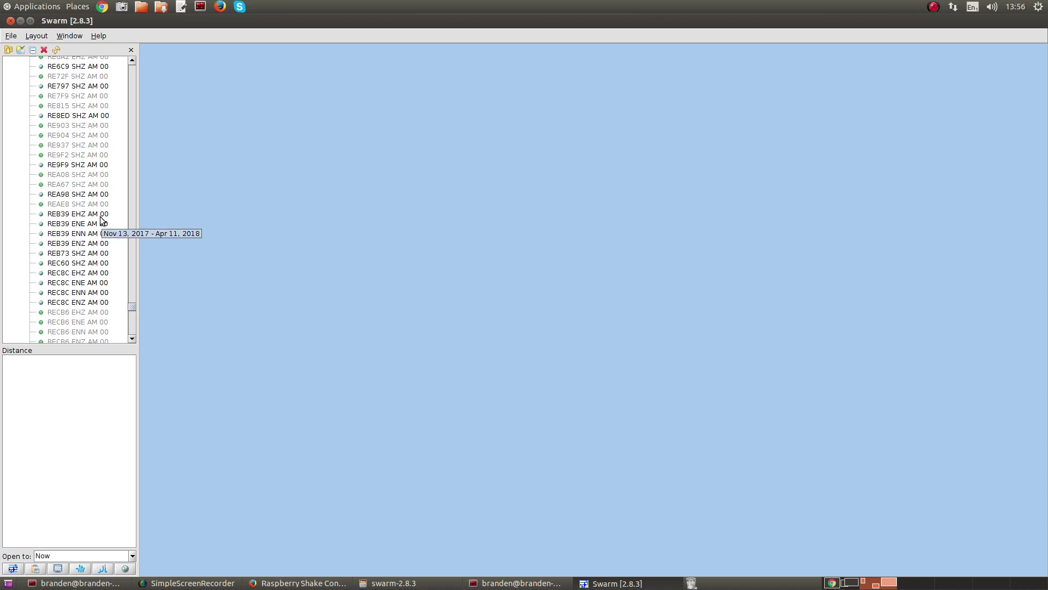
double_click(100, 215)
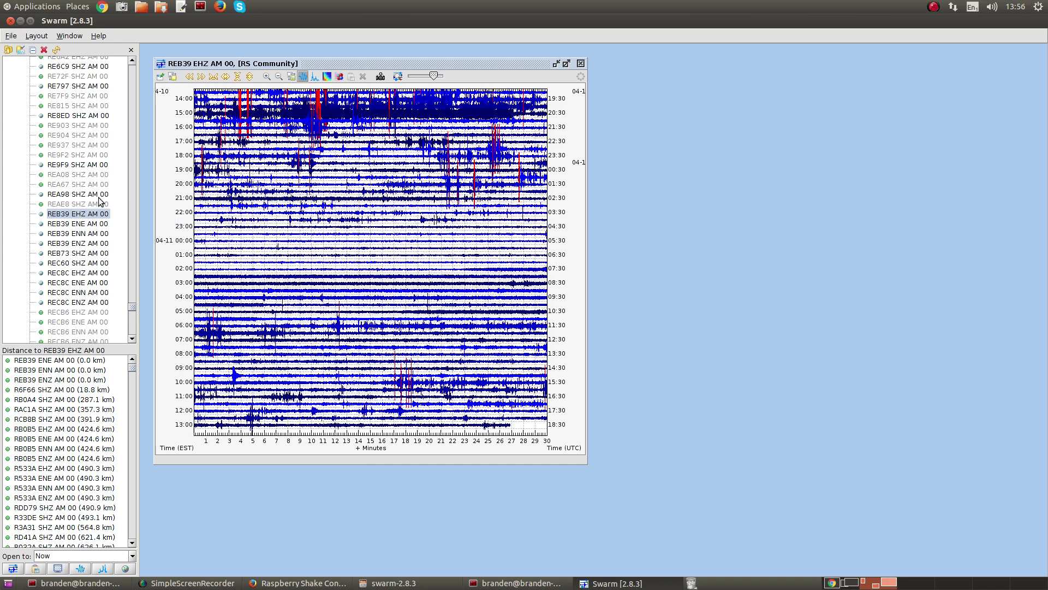
left_click(581, 63)
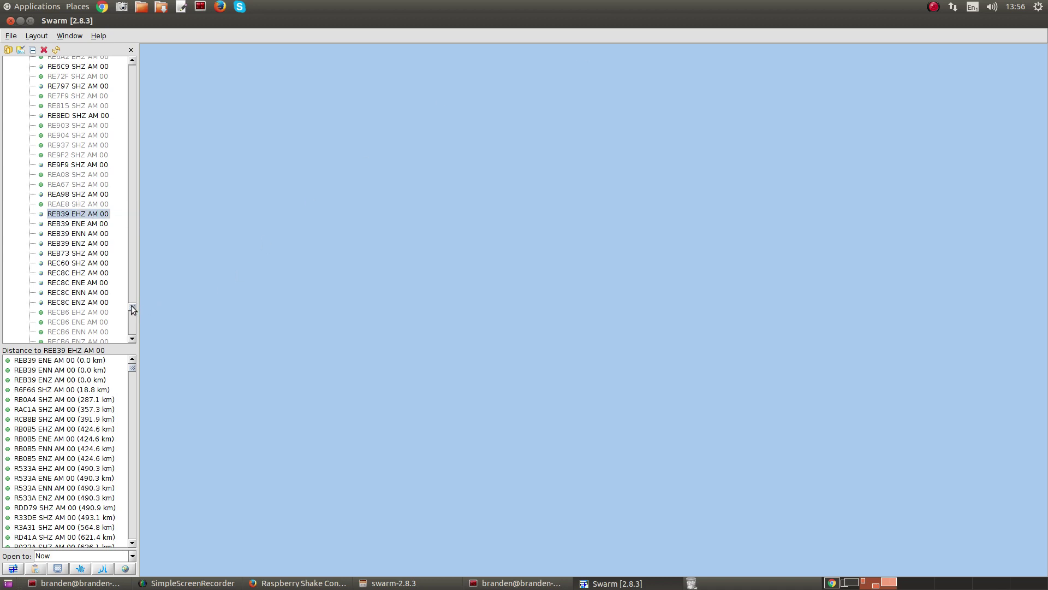
- Open the helicorder for R27F1 SHZ AM 00 under RS Community
left_click_drag(132, 309, 130, 117)
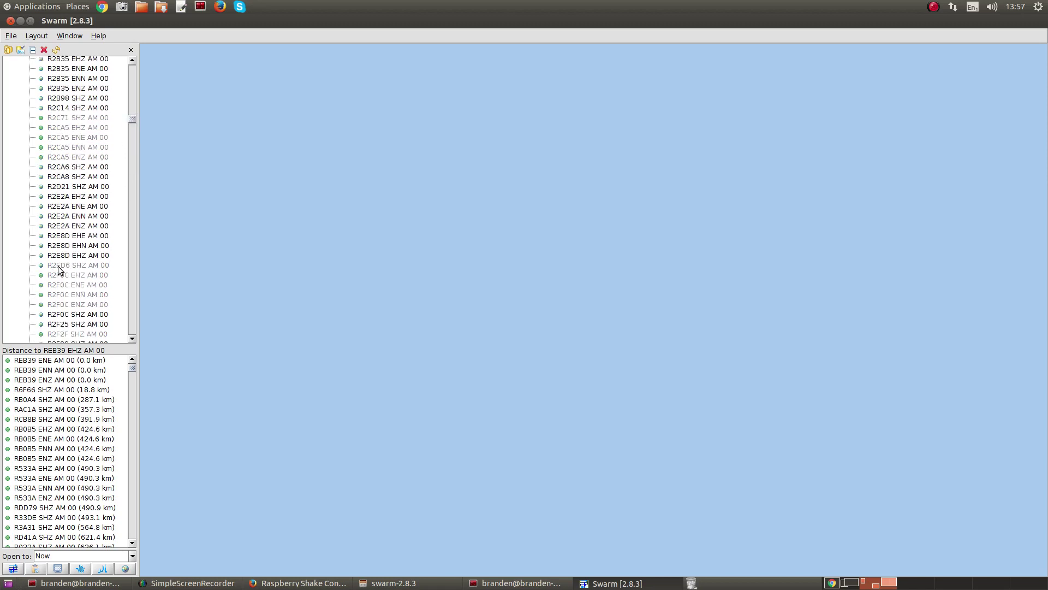
scroll(67, 173, "up", 4)
scroll(69, 115, "up", 7)
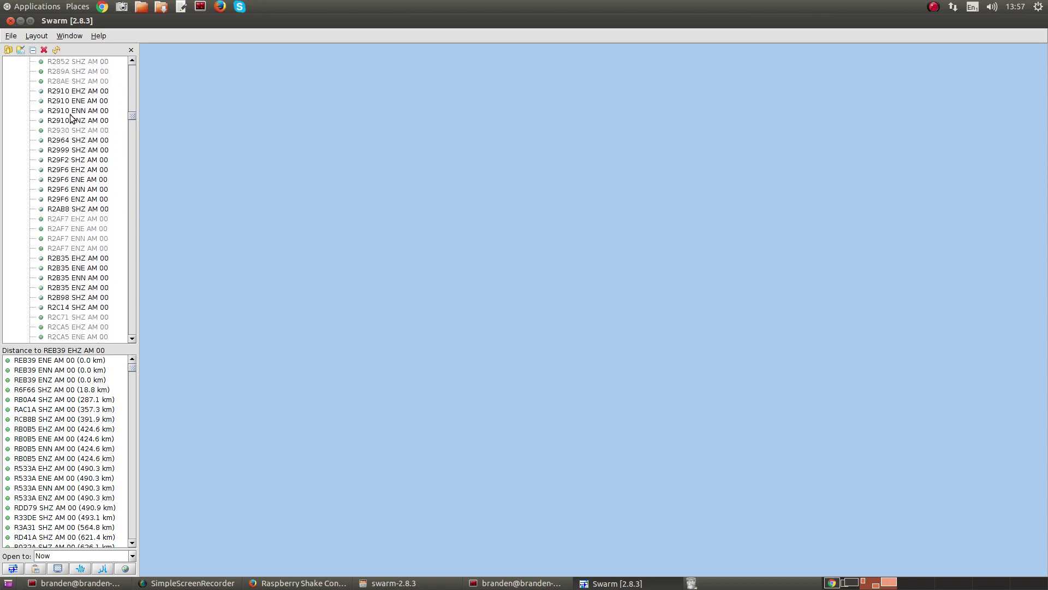
left_click(68, 121)
double_click(69, 121)
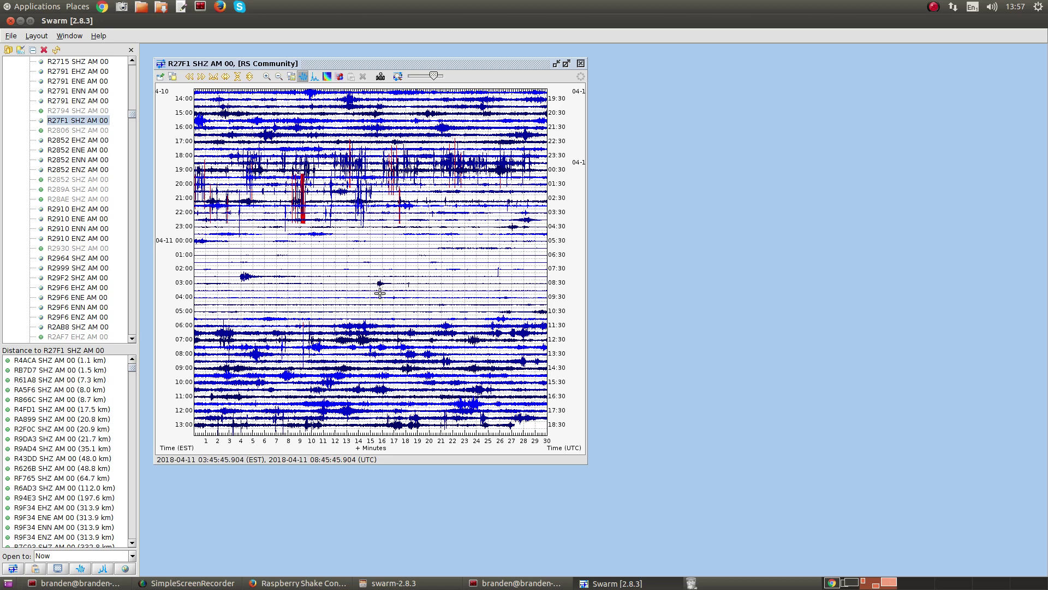
- View the event near 08:15 UTC as a waveform, and the one near 17:54 UTC as waveform, spectrum and spectrogram
left_click(379, 284)
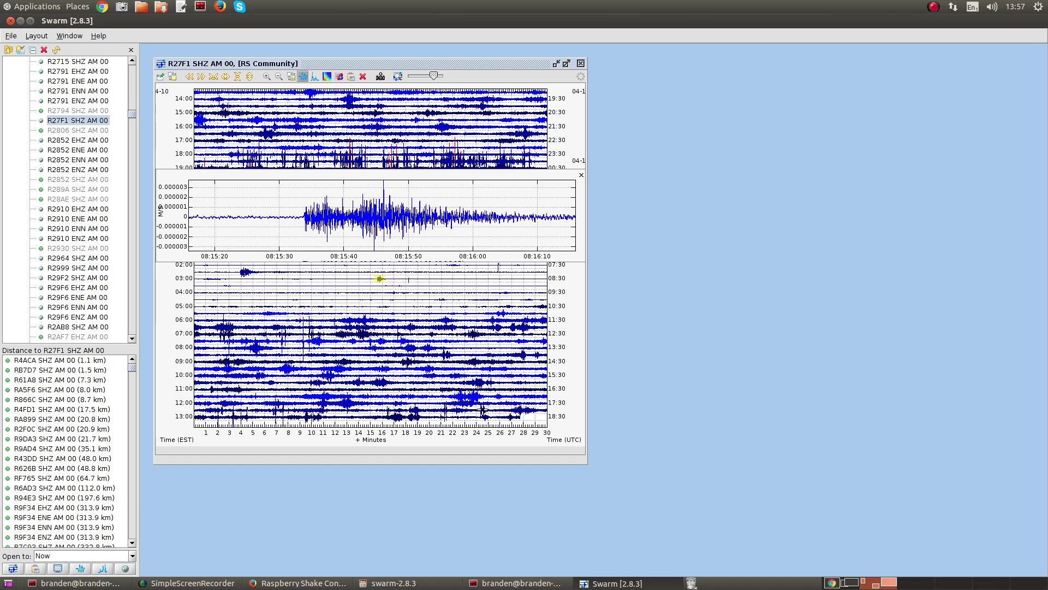
left_click(482, 410)
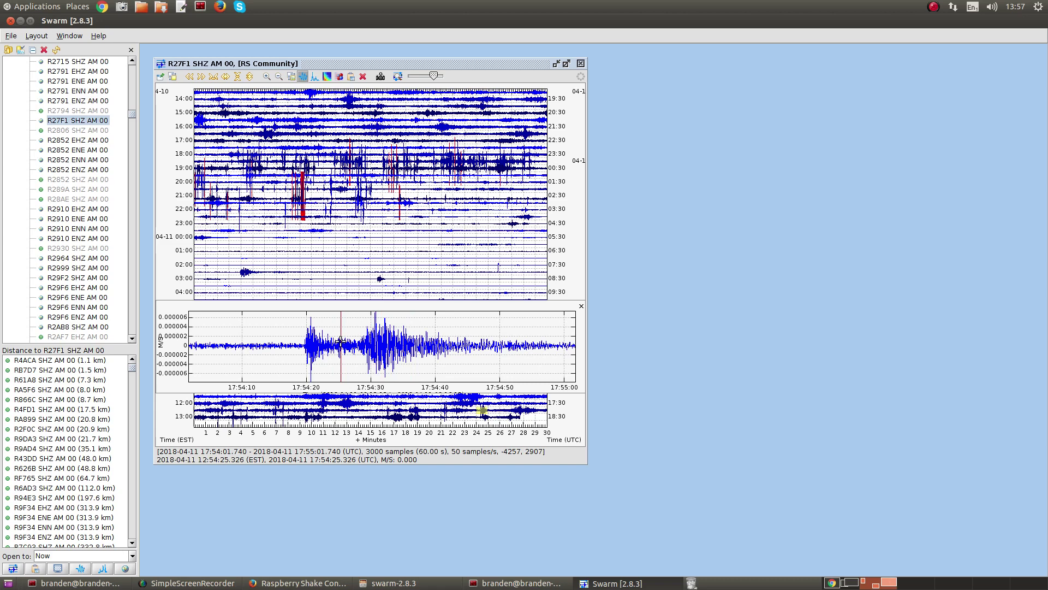
key("s")
key("g")
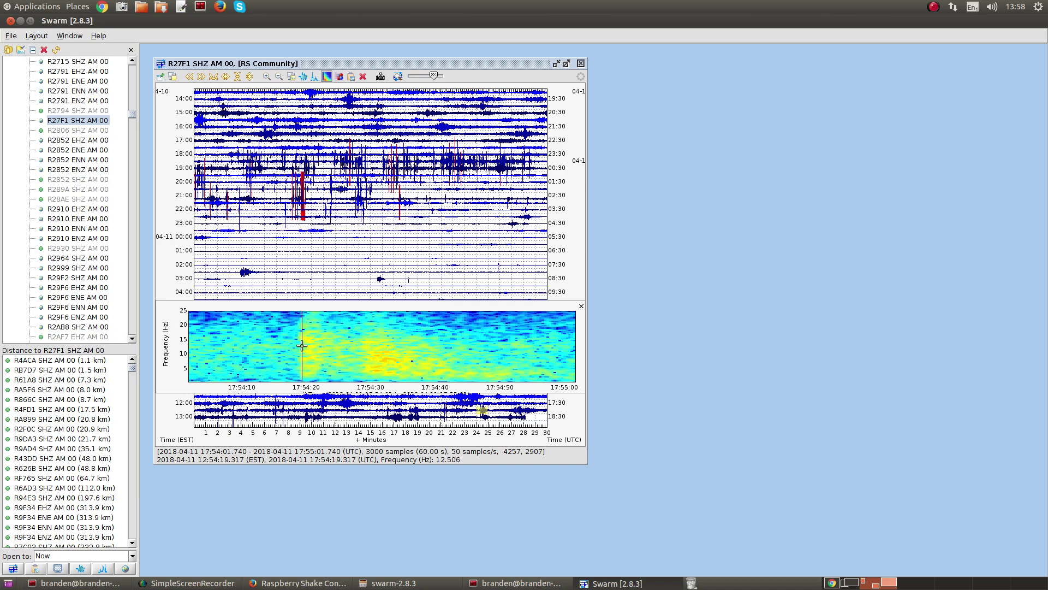
left_click_drag(302, 346, 325, 350)
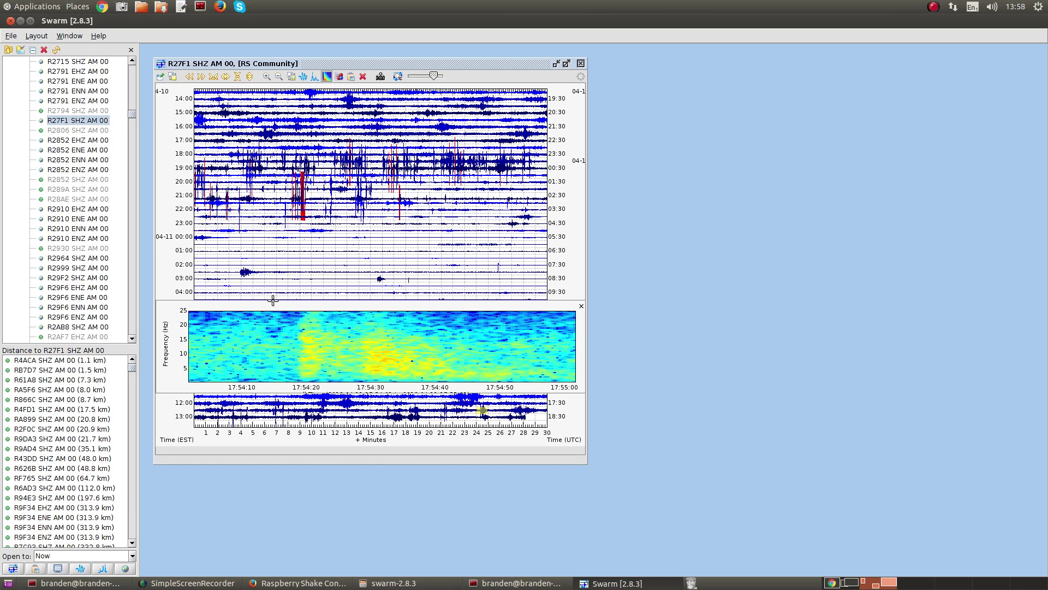
- Compare the spectrograms of the 07:34 and 17:54 UTC events in a 240-second window, and close the inset
left_click(245, 272)
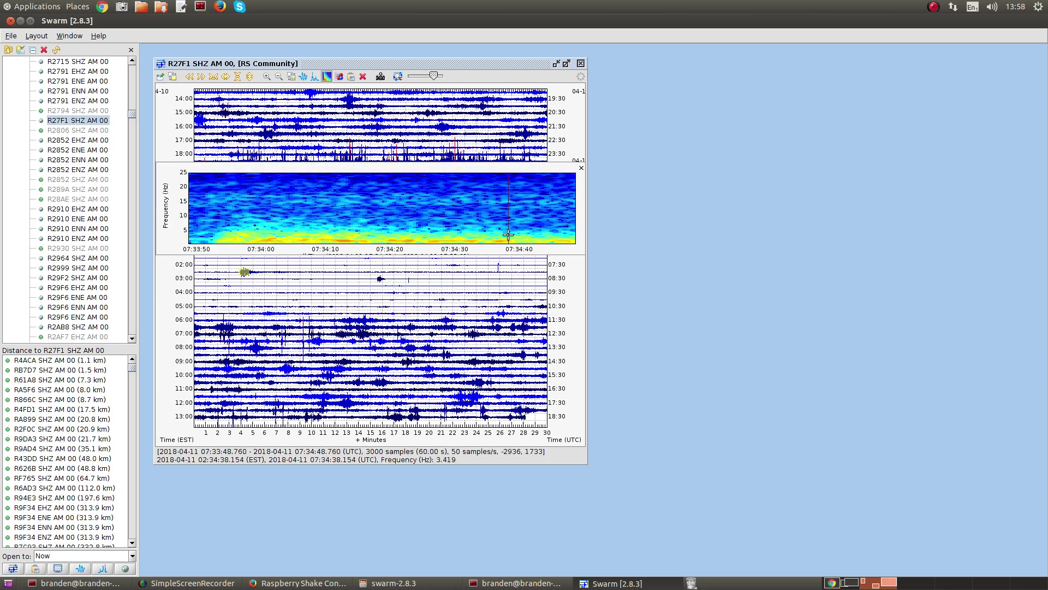
left_click(279, 77)
left_click(279, 77)
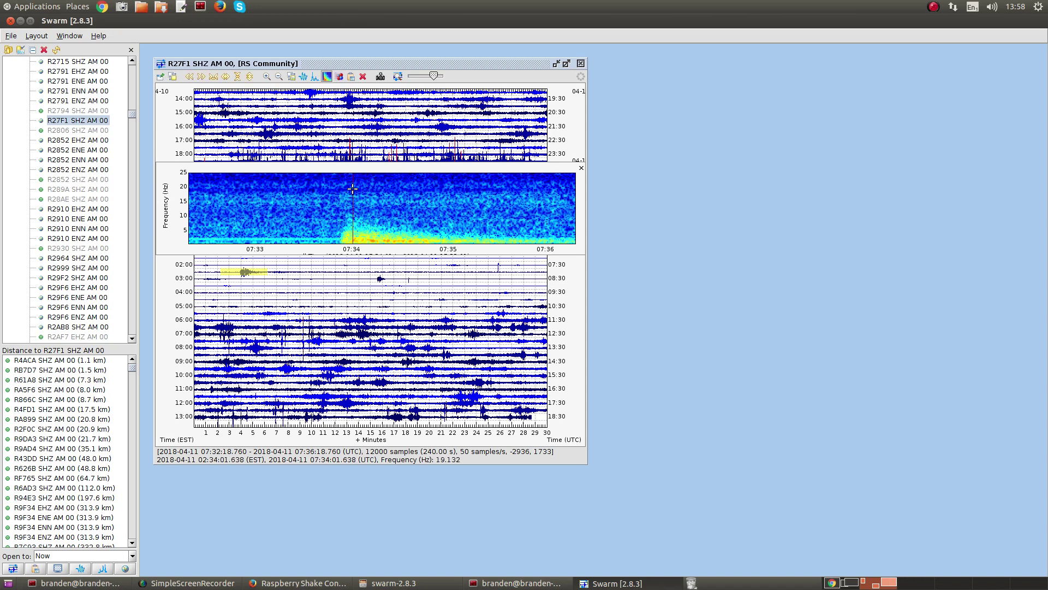
left_click(482, 409)
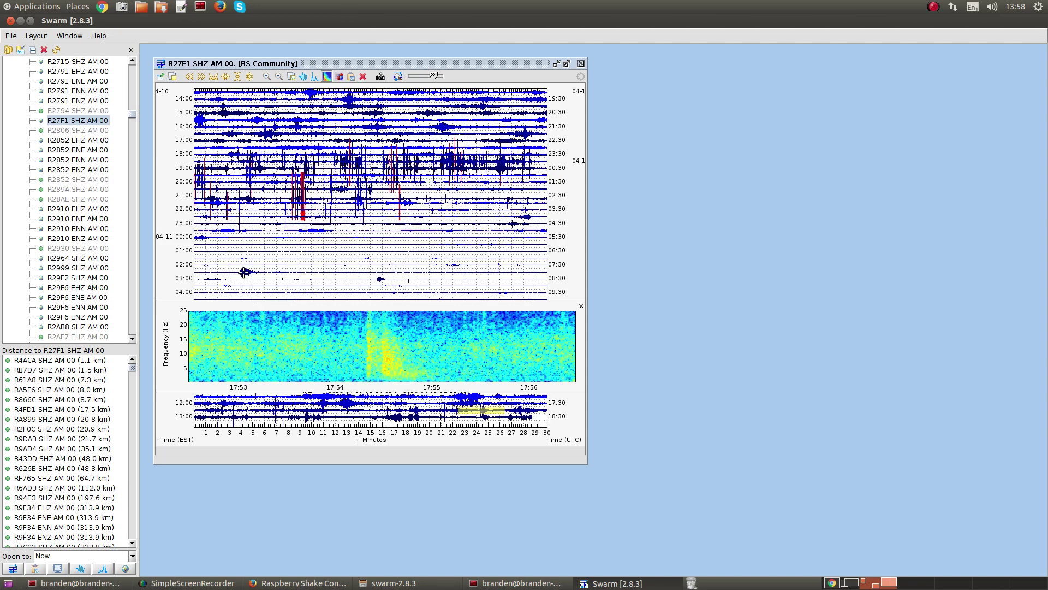
left_click(244, 272)
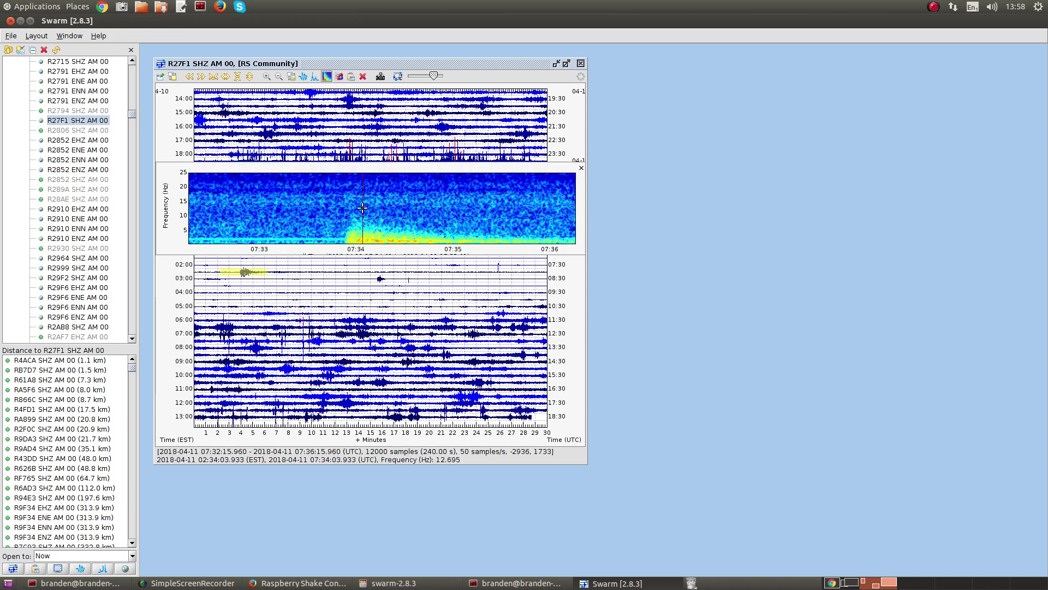
left_click(580, 168)
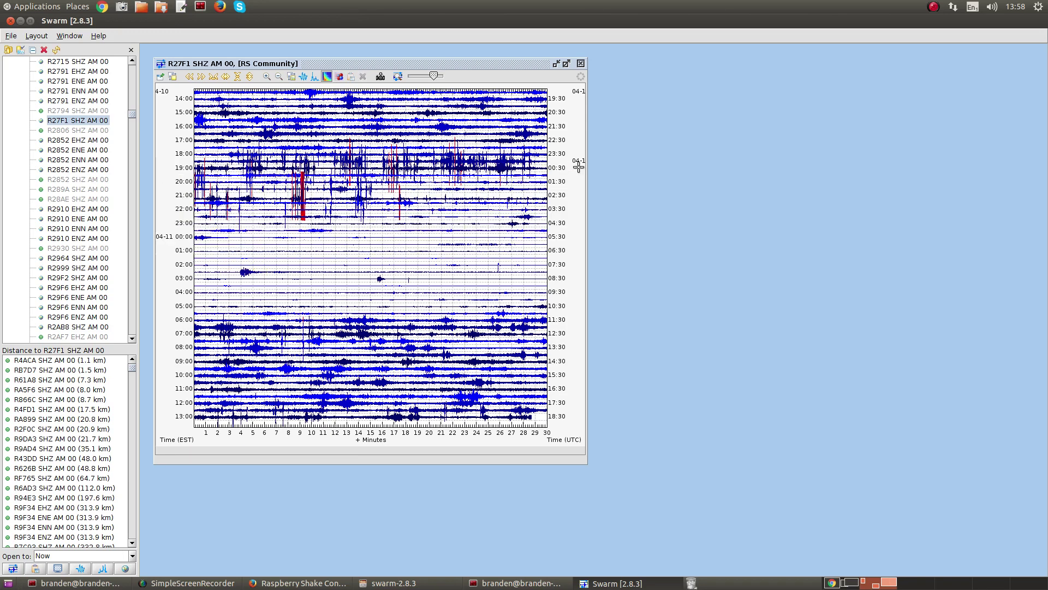
- Review the wave settings without changing them, and slightly increase the trace scale of the R27F1 helicorder
left_click(291, 78)
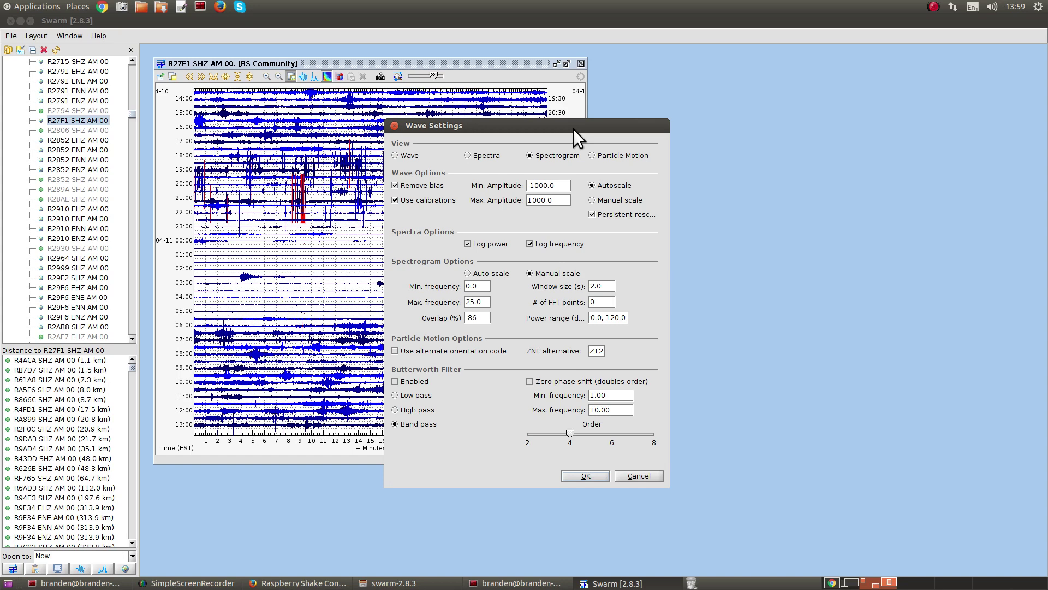
left_click(393, 125)
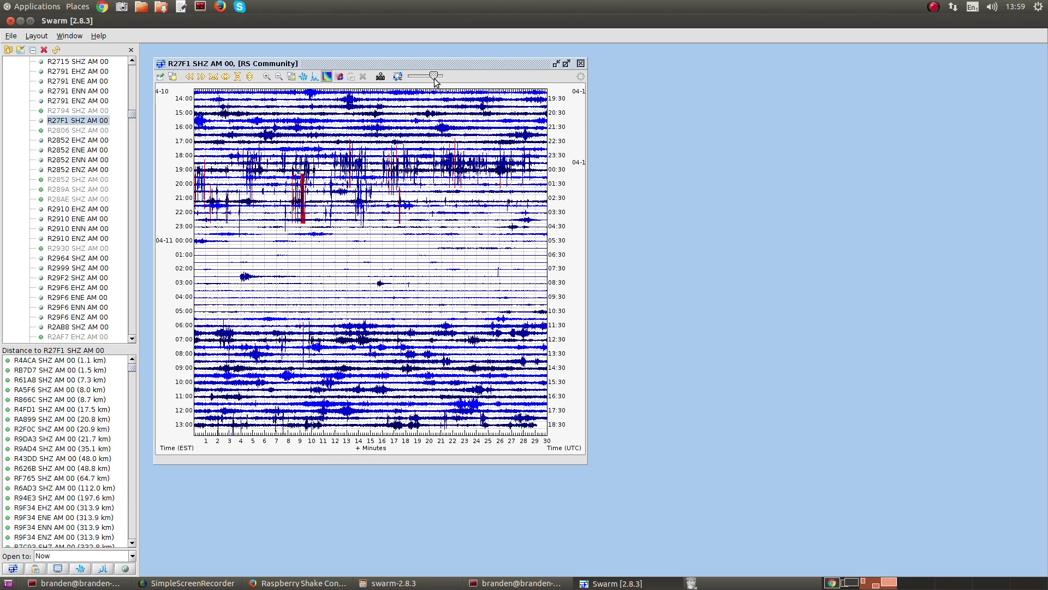
left_click_drag(434, 77, 439, 76)
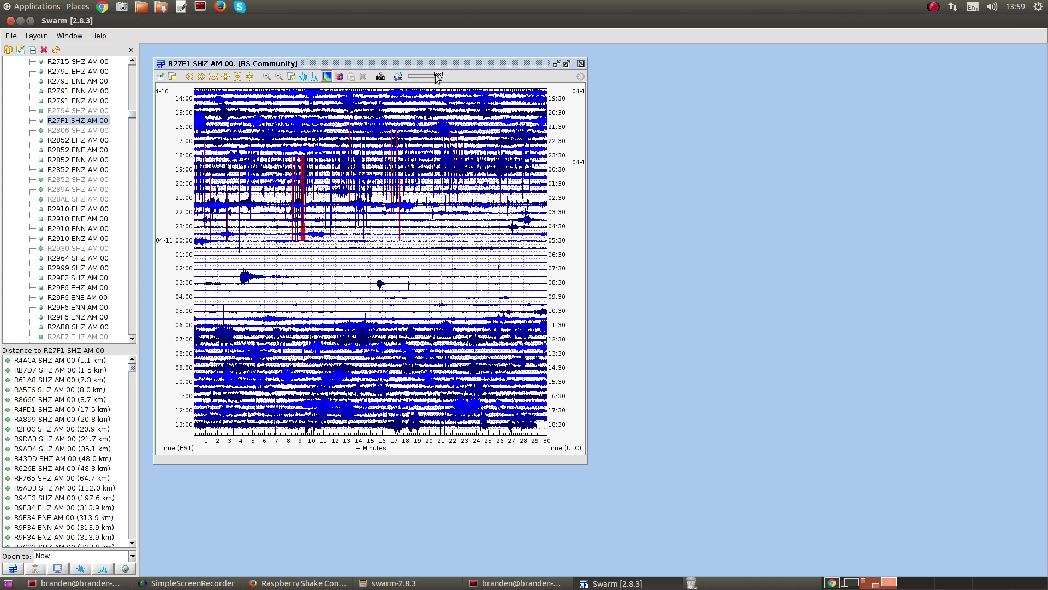
left_click_drag(438, 77, 436, 76)
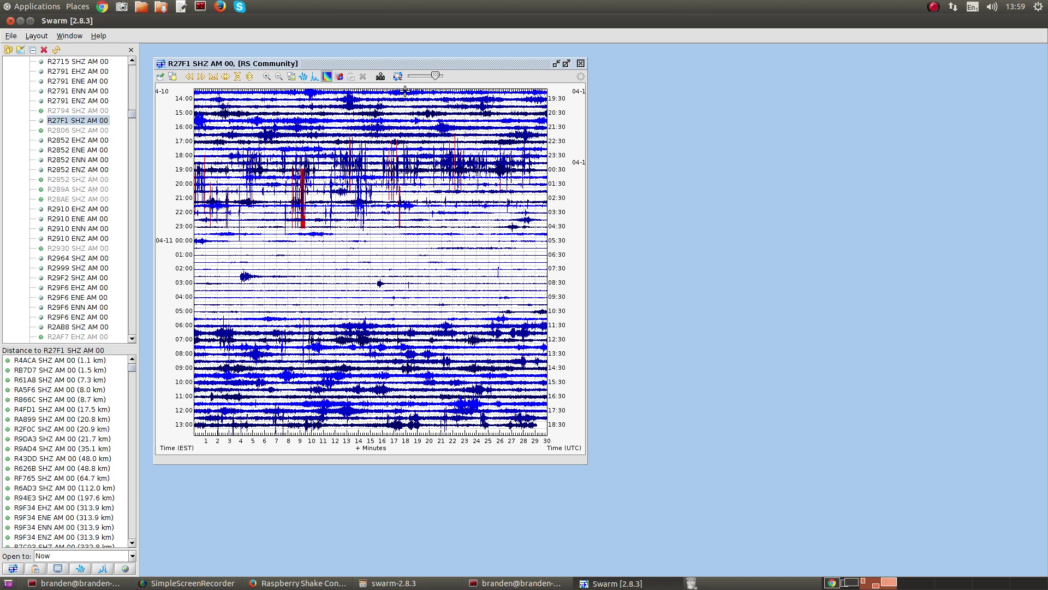
- Set the view time in the helicorder view settings so the R27F1 helicorder covers 8 April 2018
left_click(172, 77)
left_click_drag(491, 173, 631, 63)
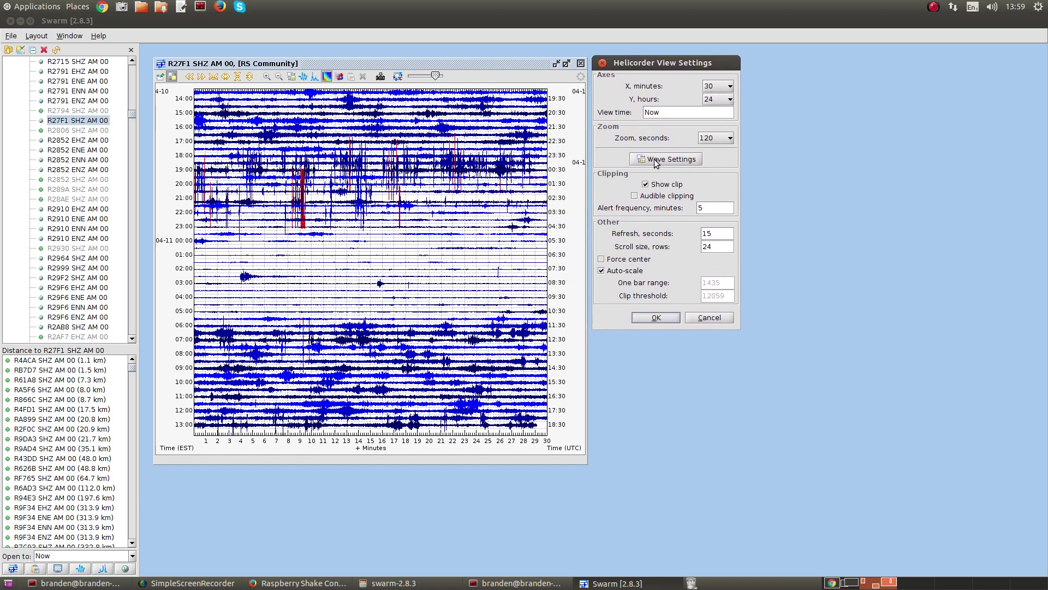
double_click(674, 111)
key("Return")
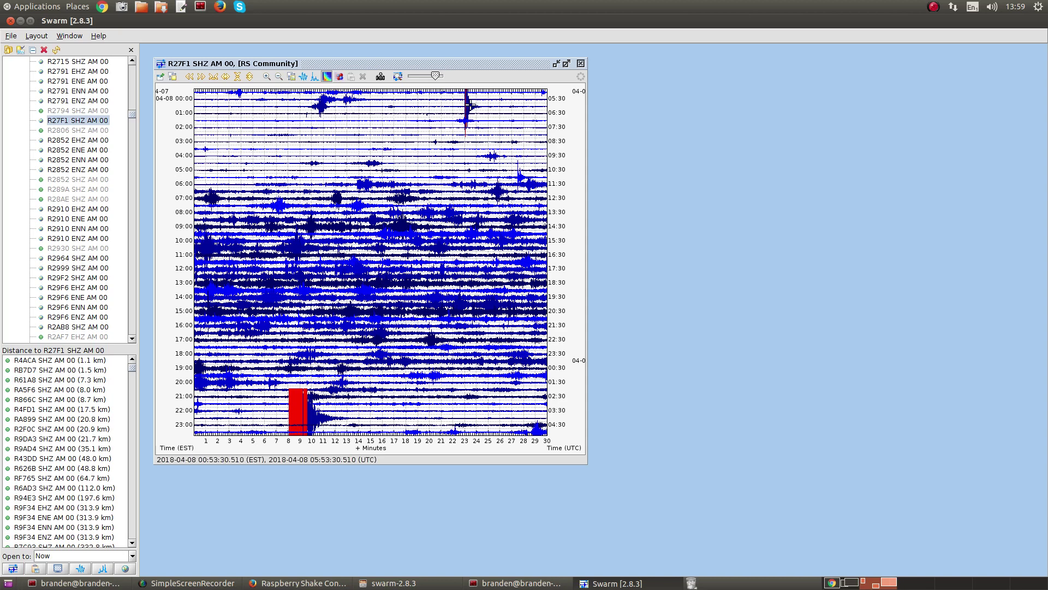
- View the 05:53 UTC event as spectrogram and waveform, and the 03:38 UTC event as waveform, spectrum and spectrogram
left_click(464, 106)
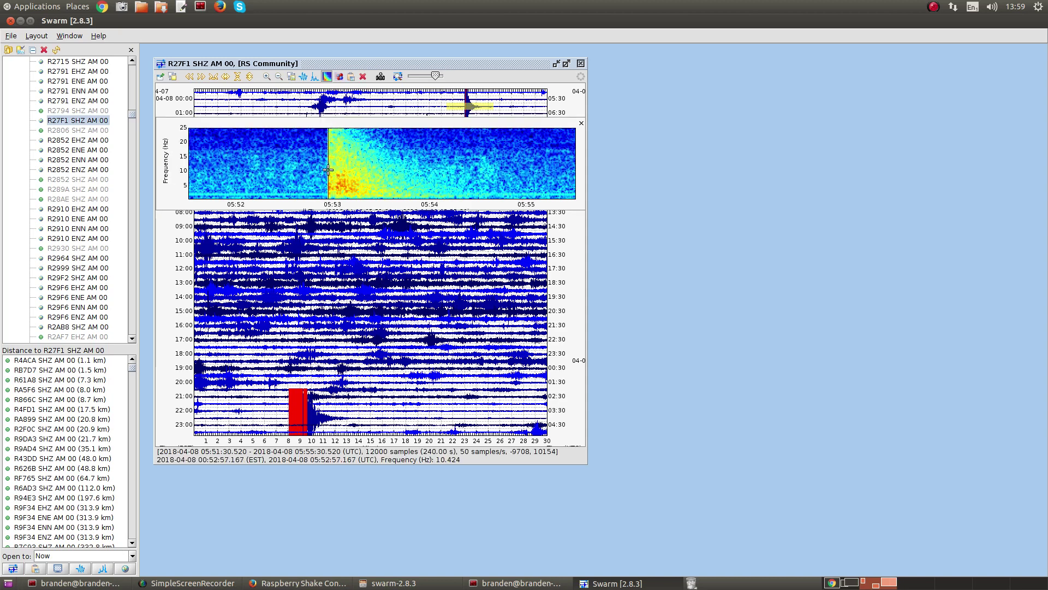
key("w")
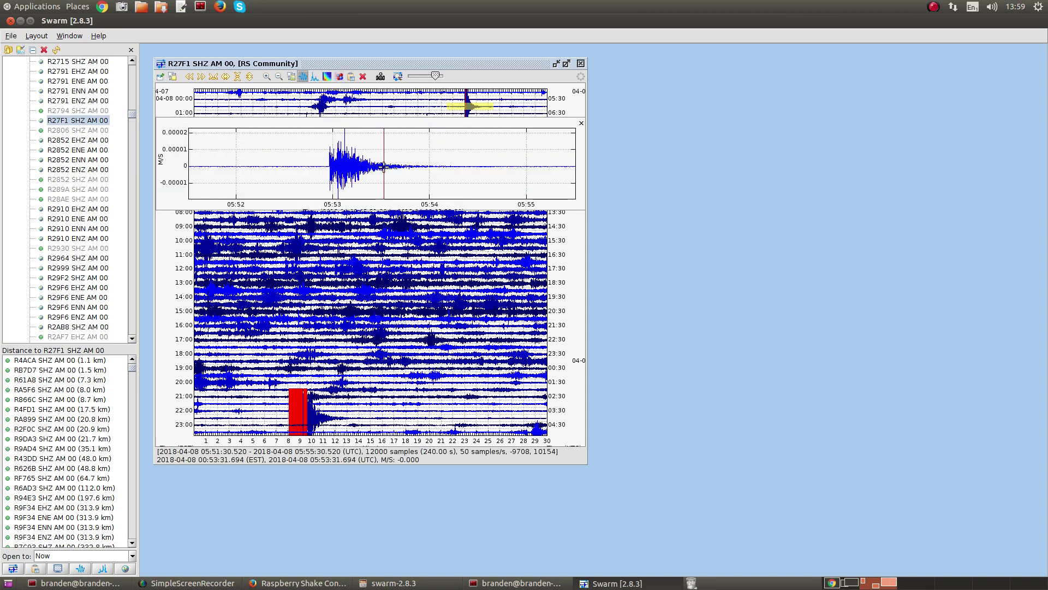
left_click(302, 419)
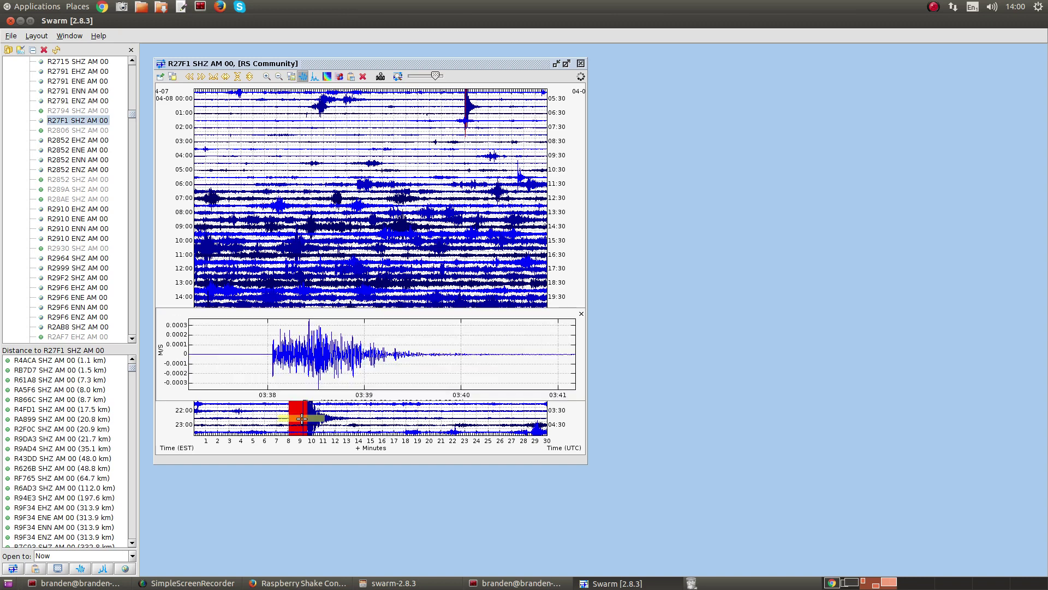
key("s")
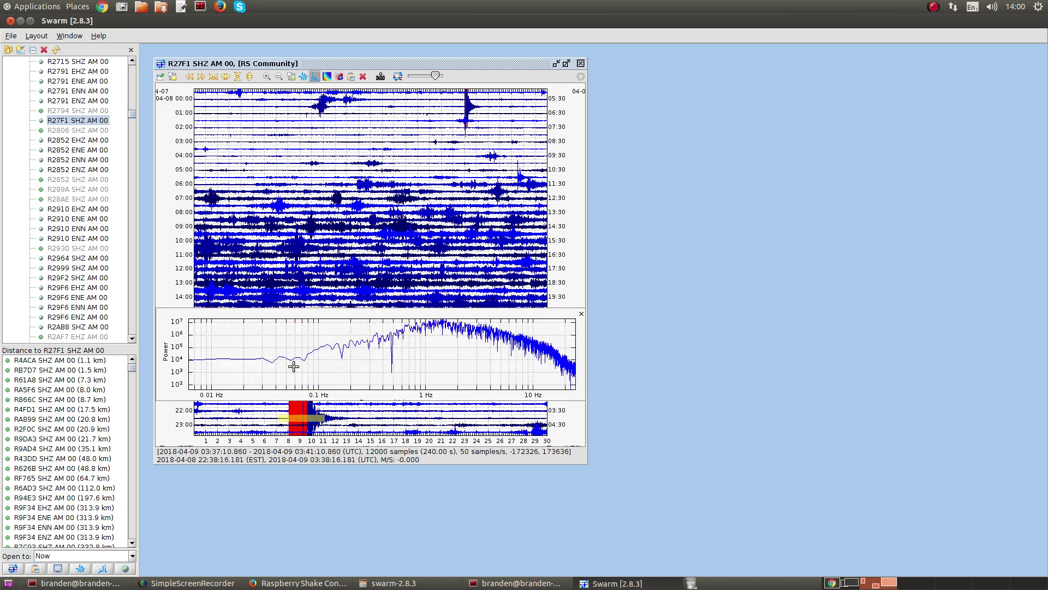
key("g")
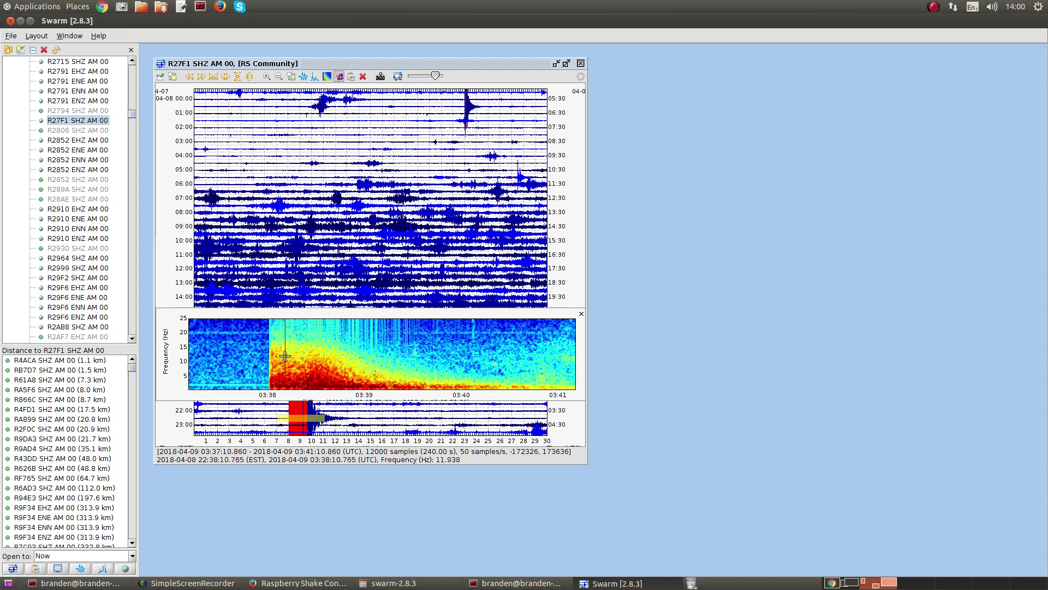
- Switch the 03:38 UTC event through particle motion, waveform, spectrum and spectrogram, widening its time window to about 10 minutes
key("p")
key("w")
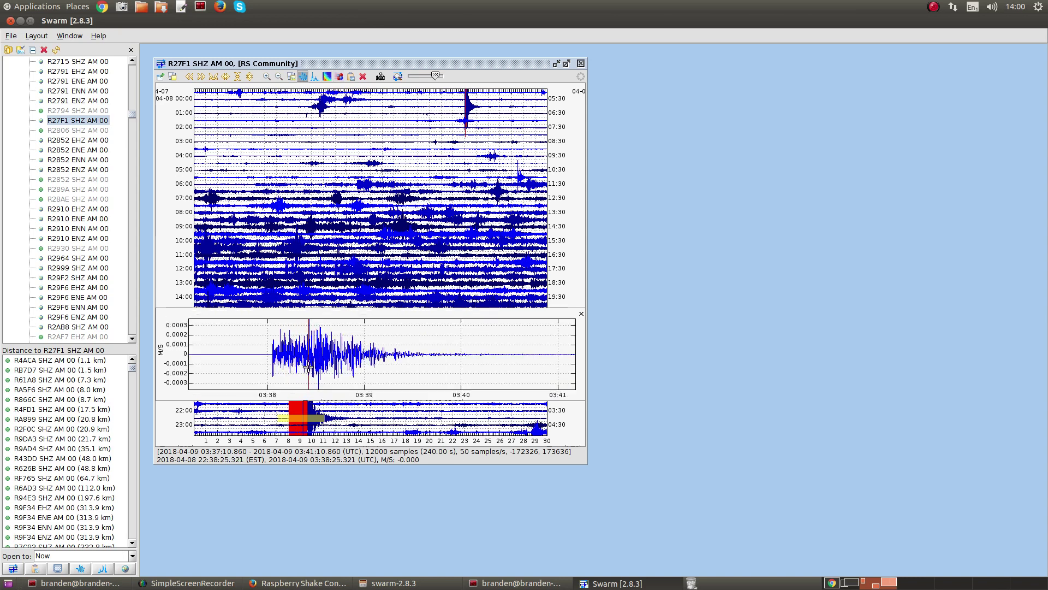
key("s")
key("g")
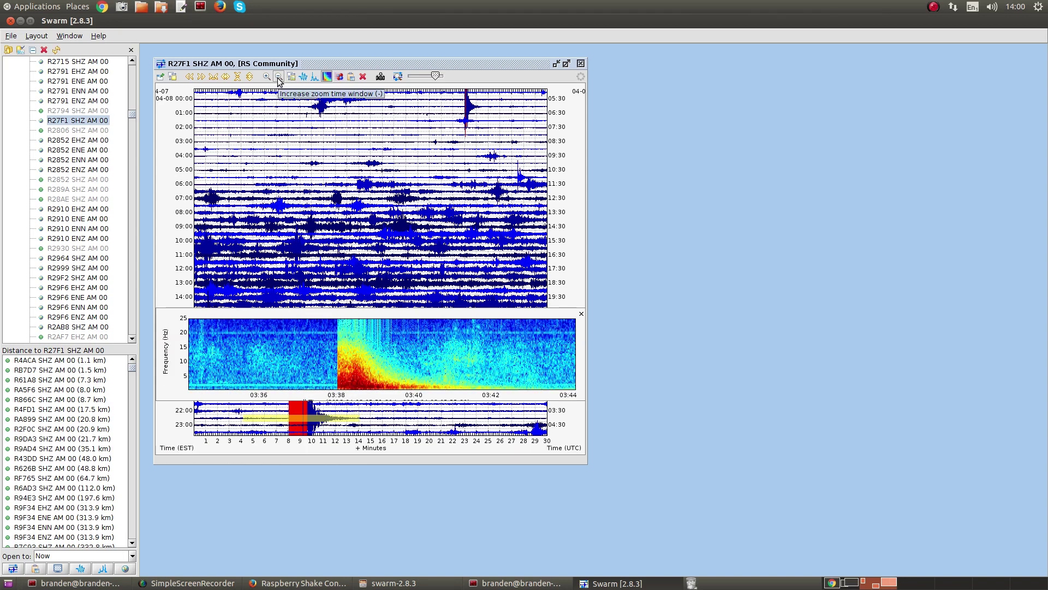
- Close the R27F1 event inset and its helicorder, and open the helicorder of RC144 SHZ AM 00 from RS Community
left_click(582, 314)
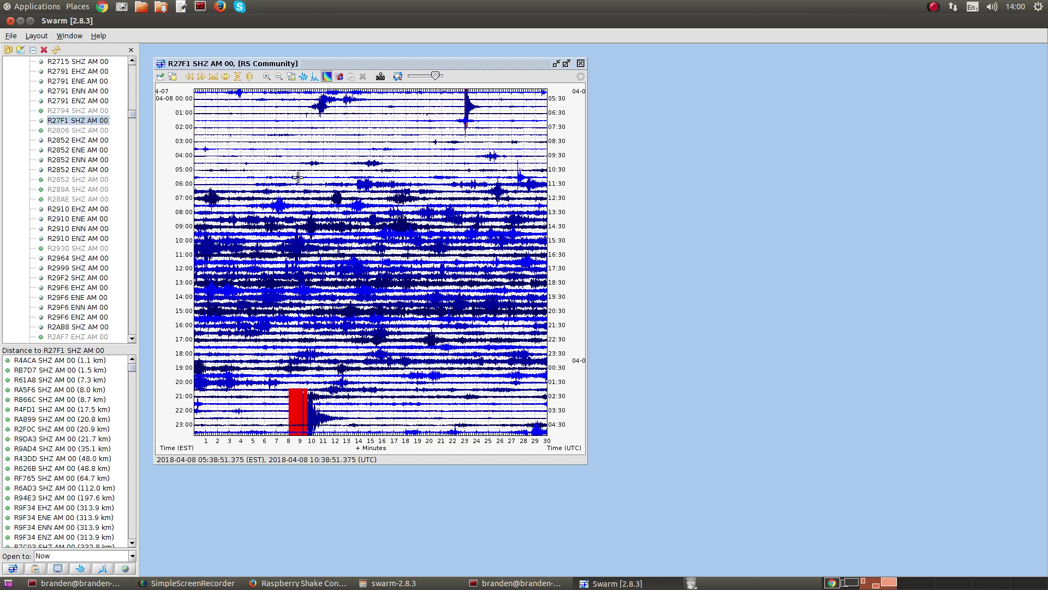
left_click(581, 64)
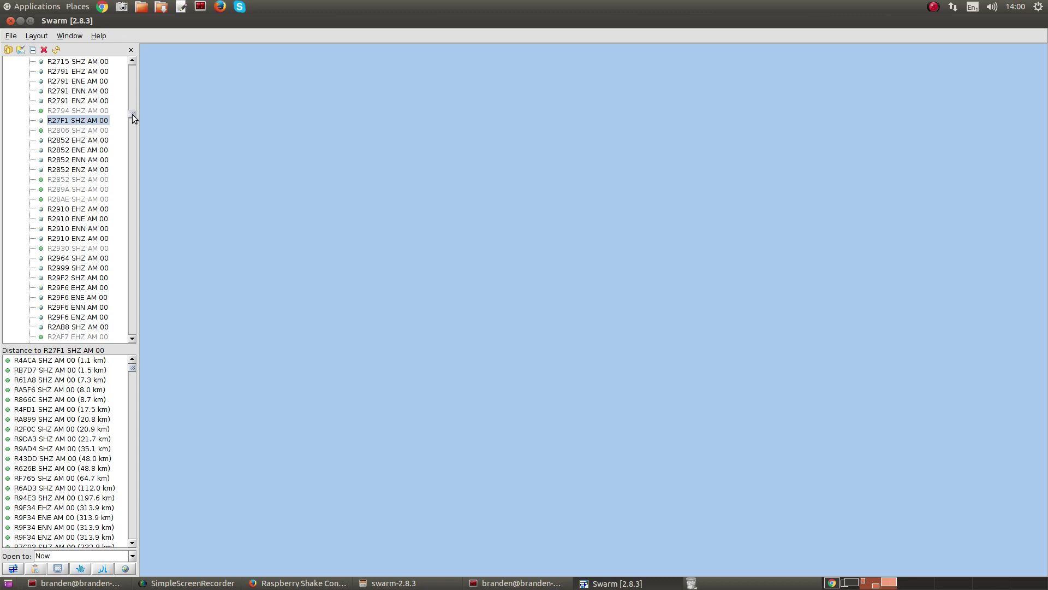
left_click_drag(132, 114, 136, 277)
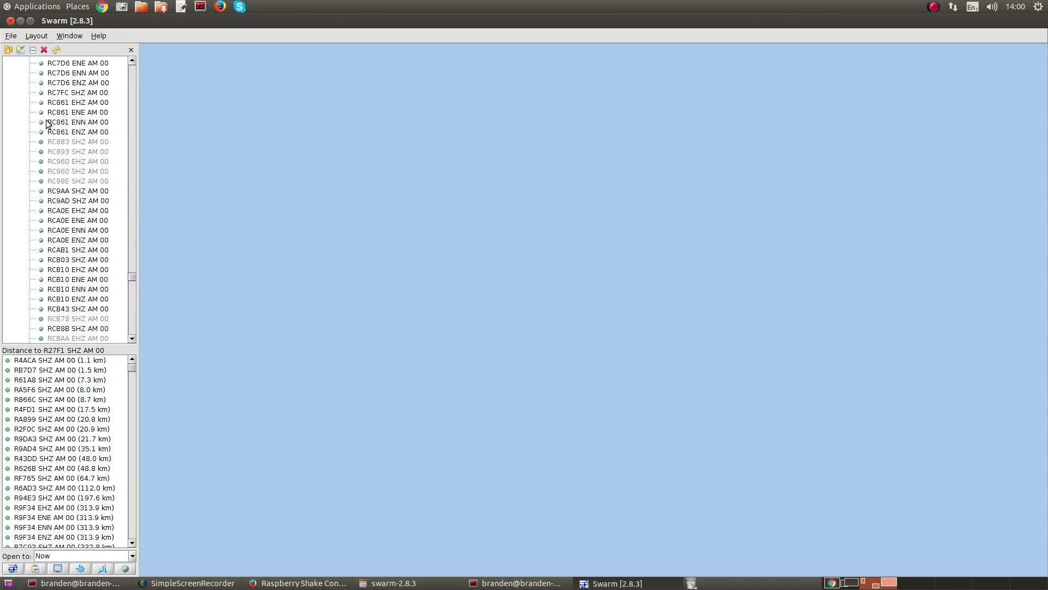
scroll(59, 121, "up", 10)
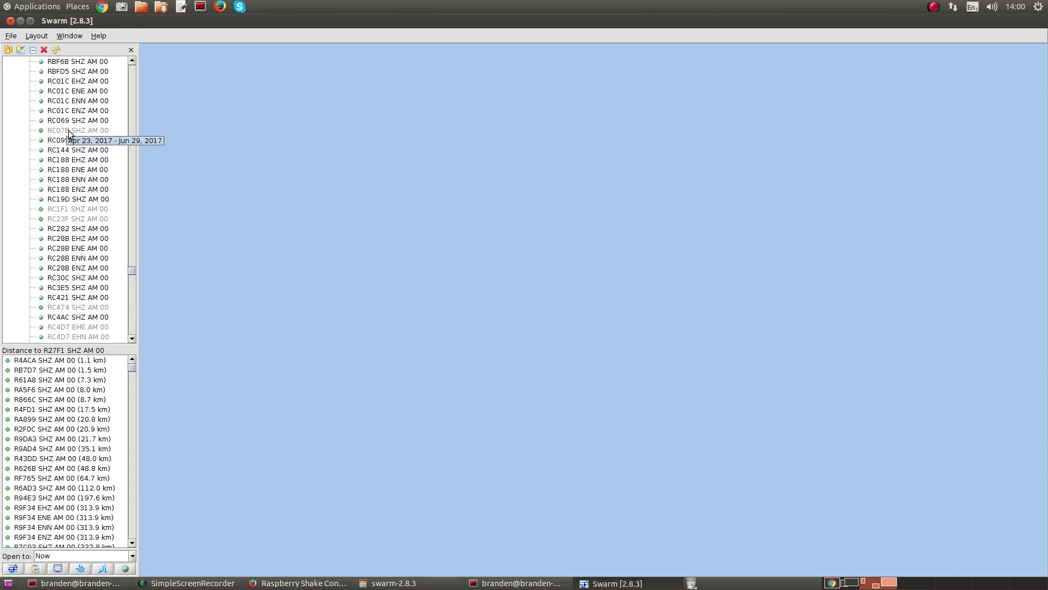
double_click(70, 150)
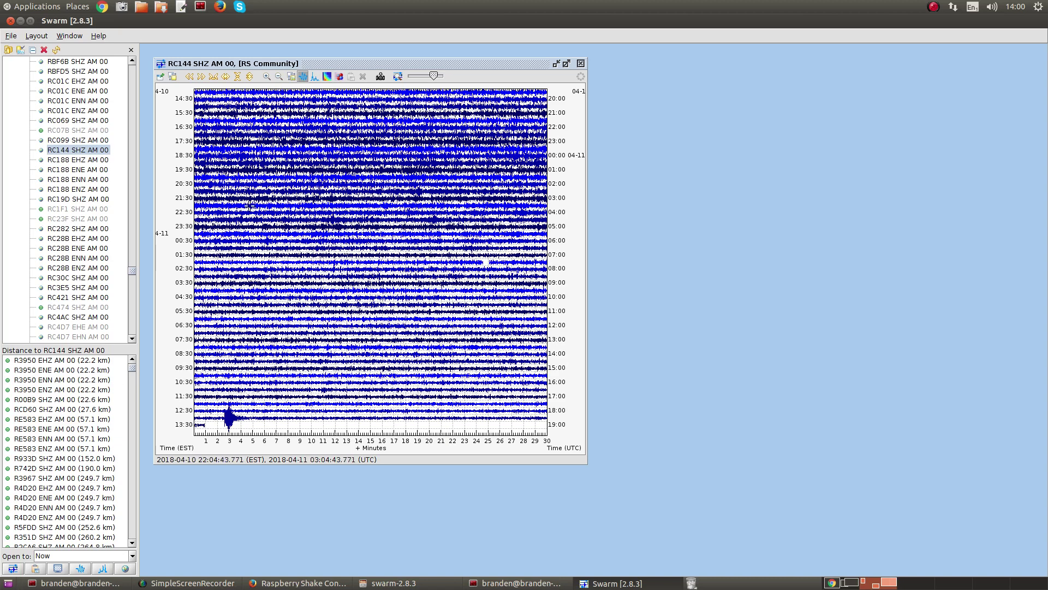
- View the 13:12 UTC waveform on the RC144 helicorder, and the 18:02 UTC event as a 120-second waveform, spectrum and spectrogram, closing each inset
left_click(344, 348)
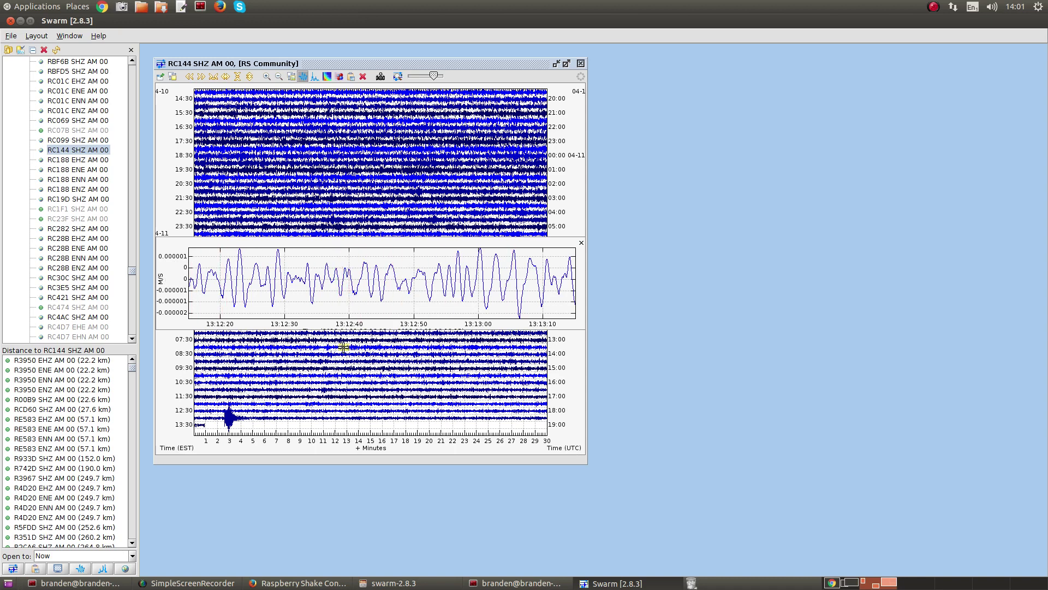
left_click(581, 243)
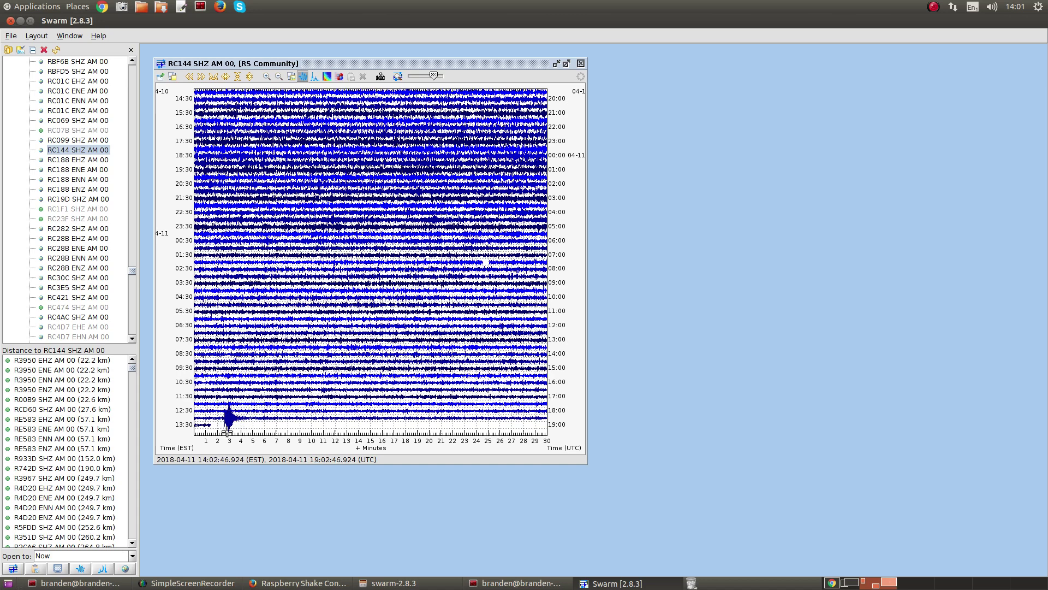
left_click(228, 418)
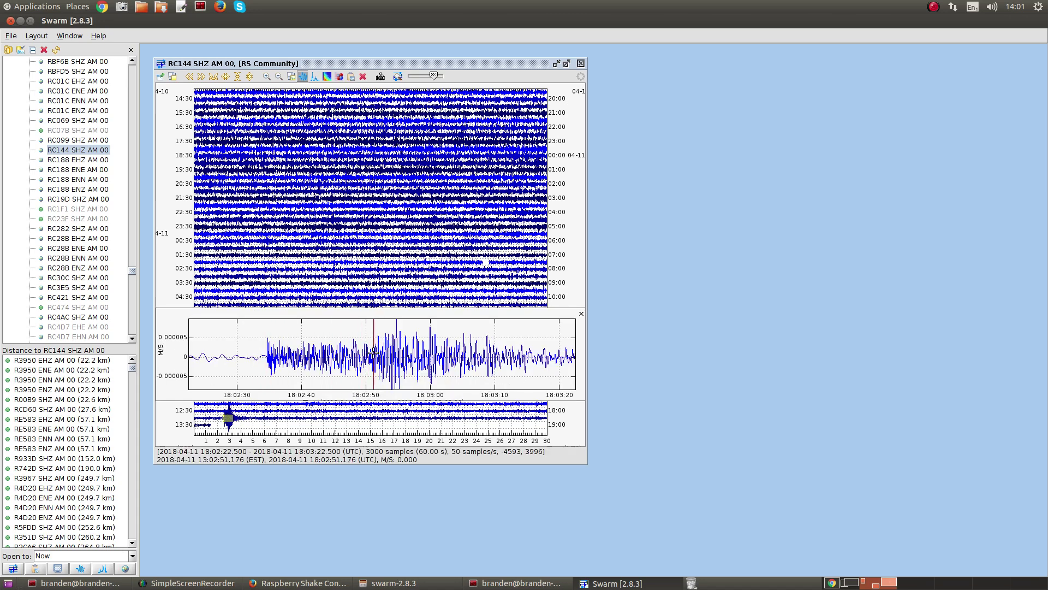
left_click(278, 77)
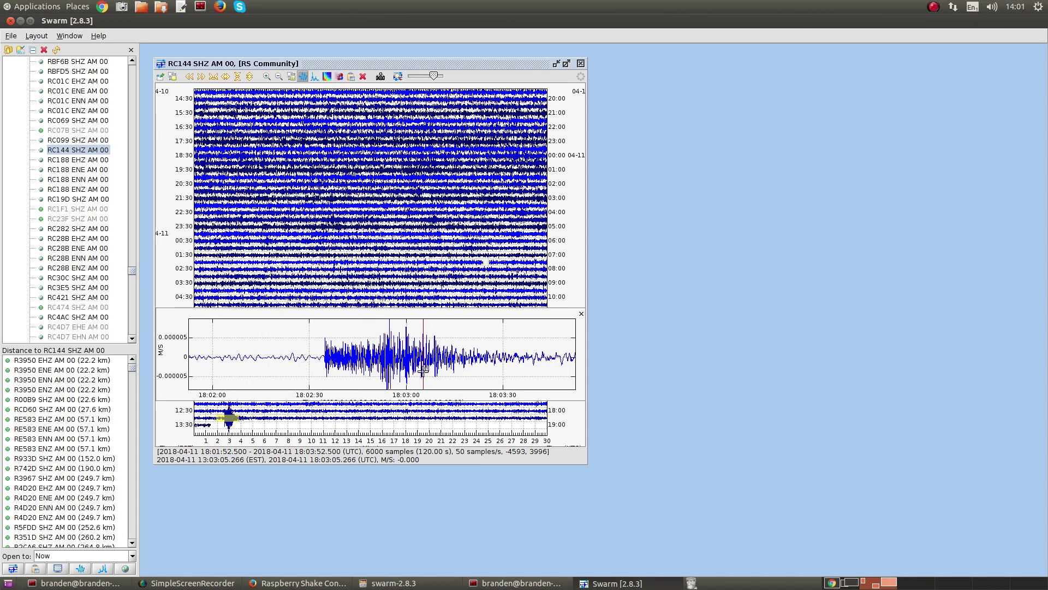
key("s")
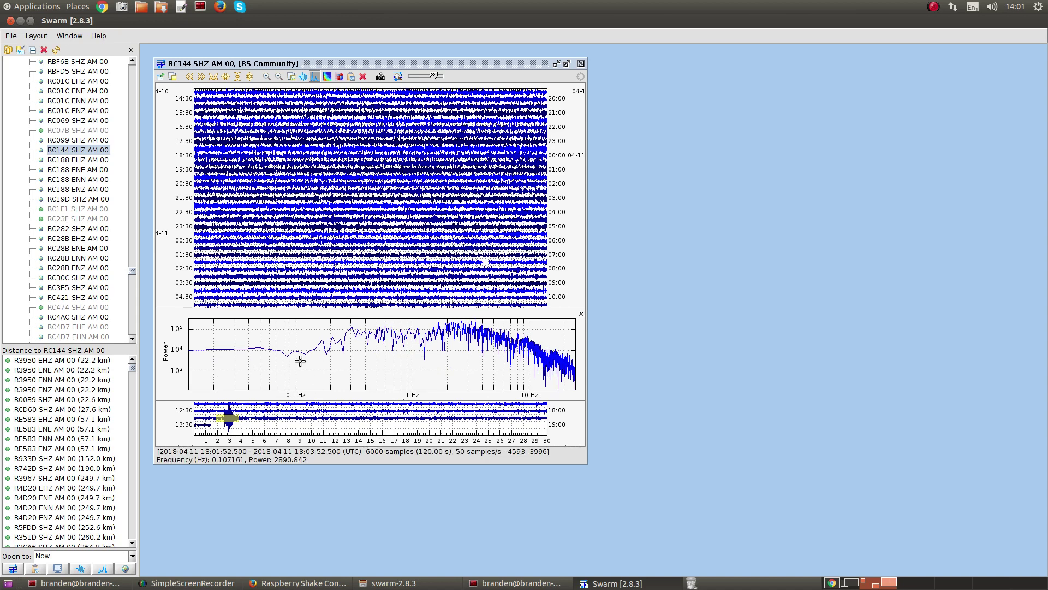
key("g")
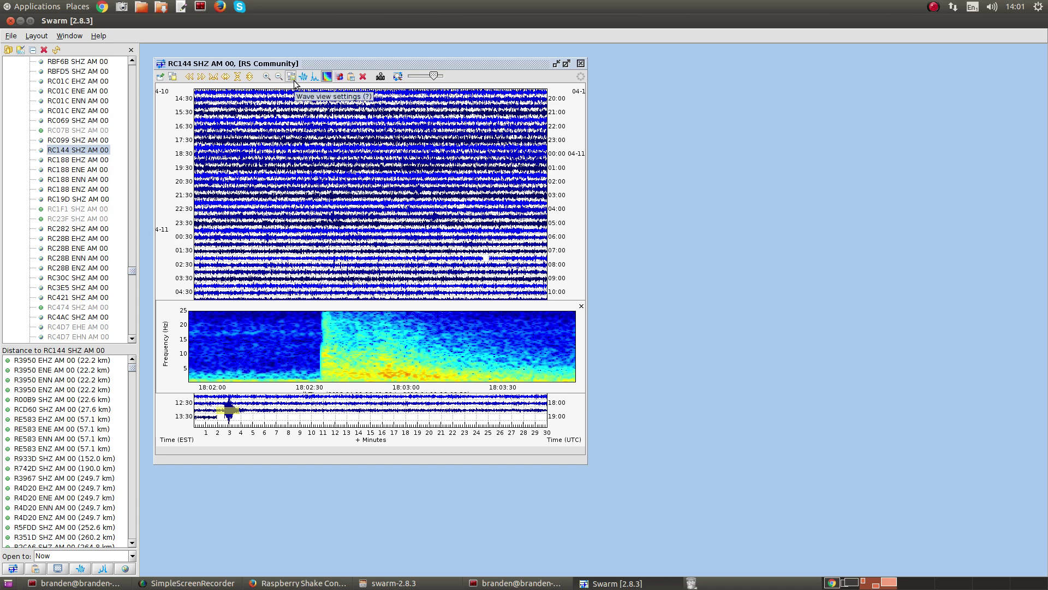
left_click(581, 306)
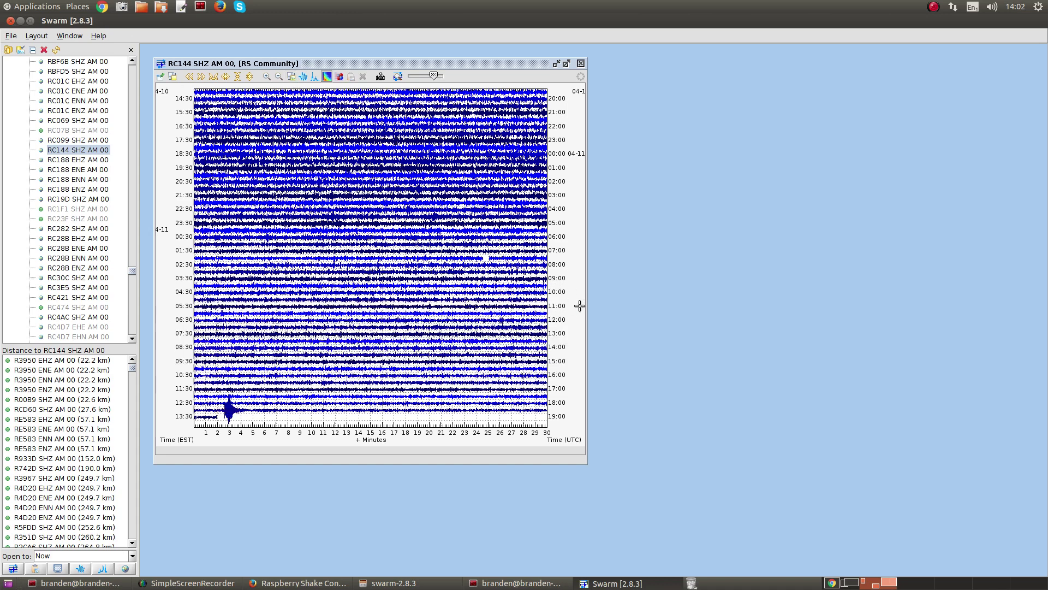
- Shift the RC144 SHZ helicorder back in time to show earlier data
left_click(188, 77)
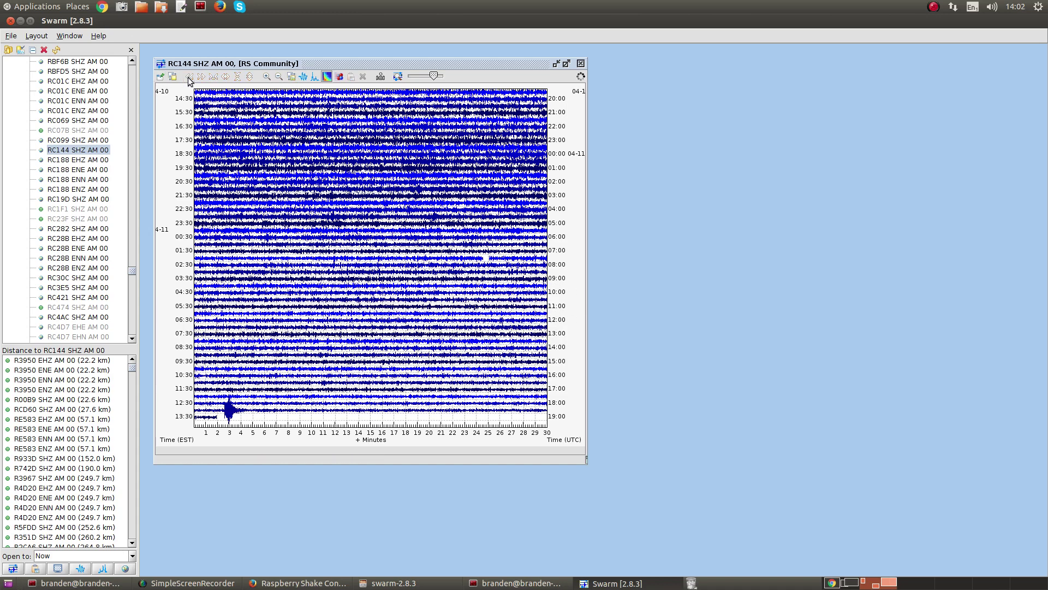